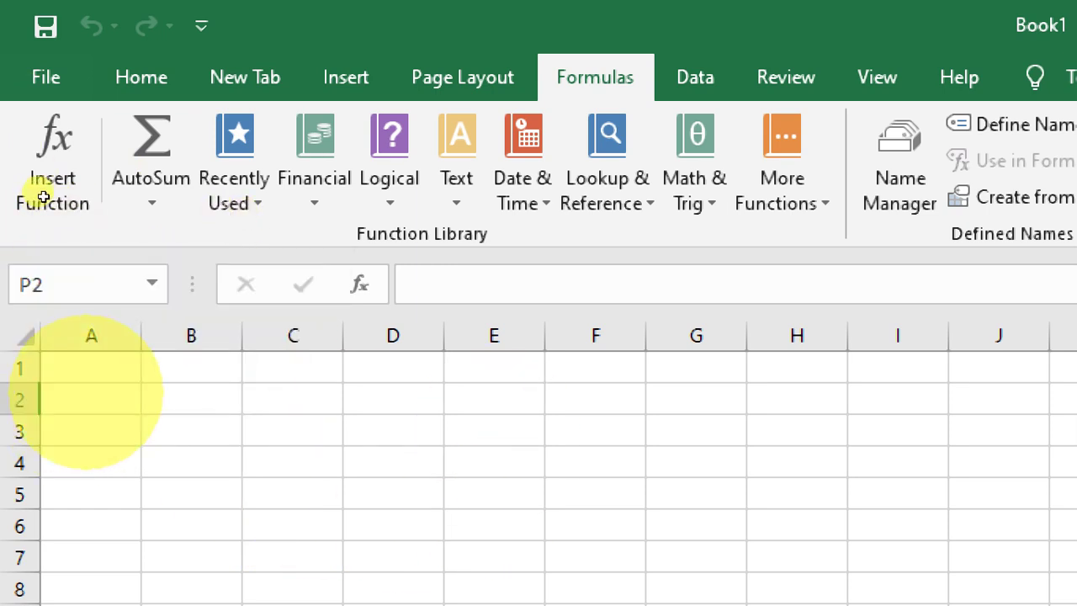
Step: Enter the formula =TODAY() in cell A2
{"action": "key", "text": "Home"}
{"action": "type", "text": "="}
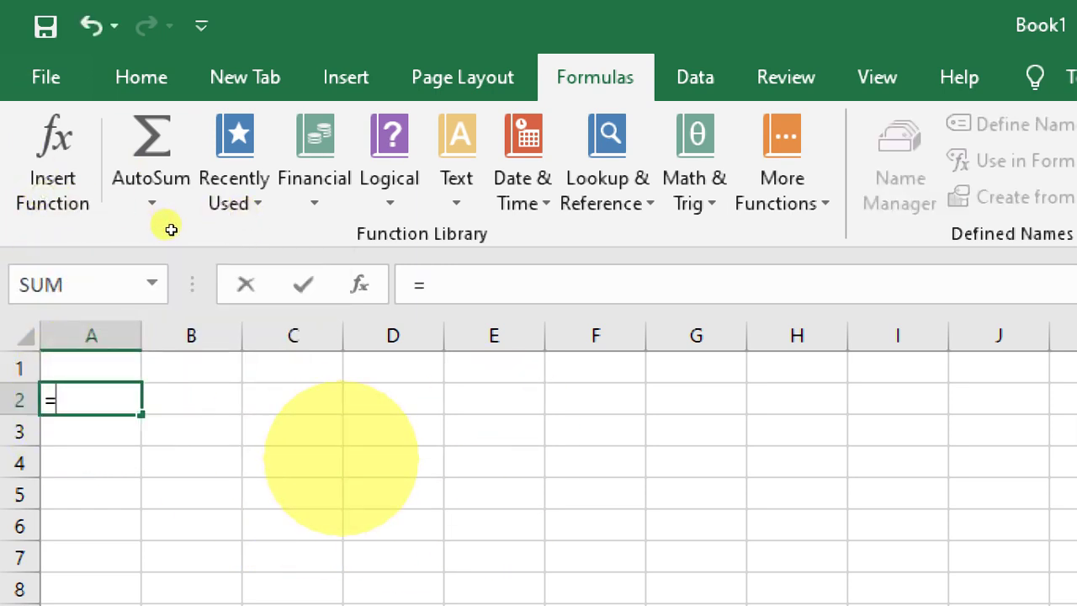
{"action": "type", "text": "tod"}
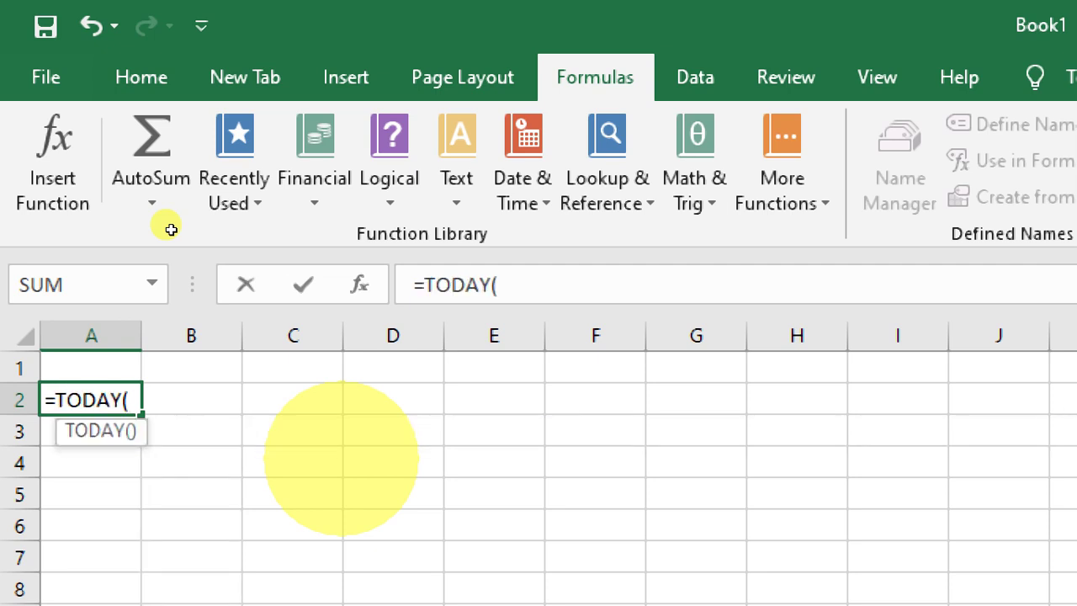
{"action": "type", "text": ")"}
{"action": "key", "text": "Return"}
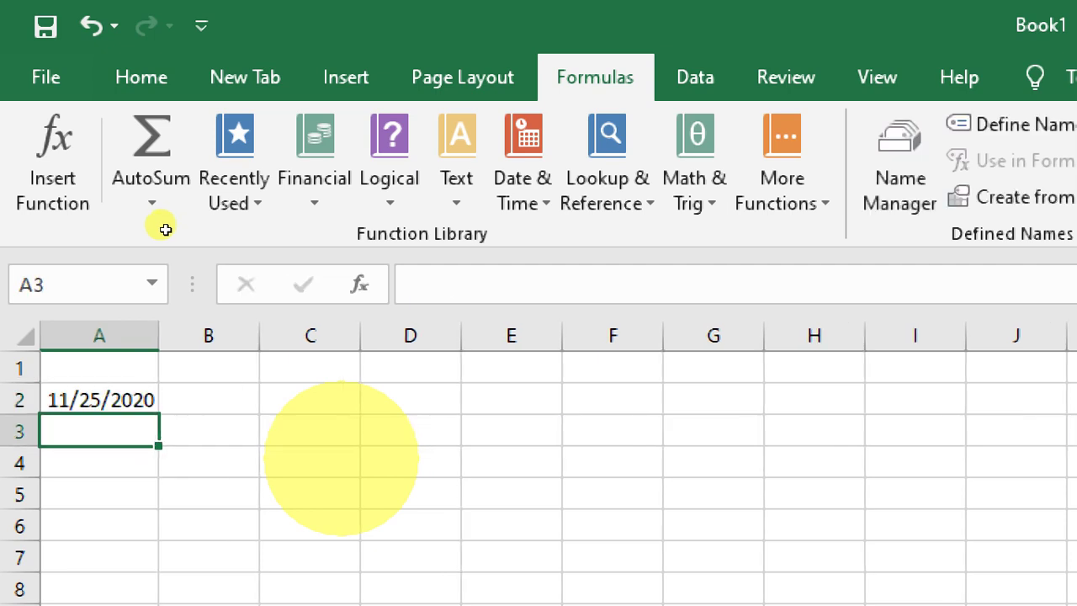
Step: Find the TODAY function through Insert Function by searching for "today" and insert it in cell C4
{"action": "left_click", "coordinate": [309, 461]}
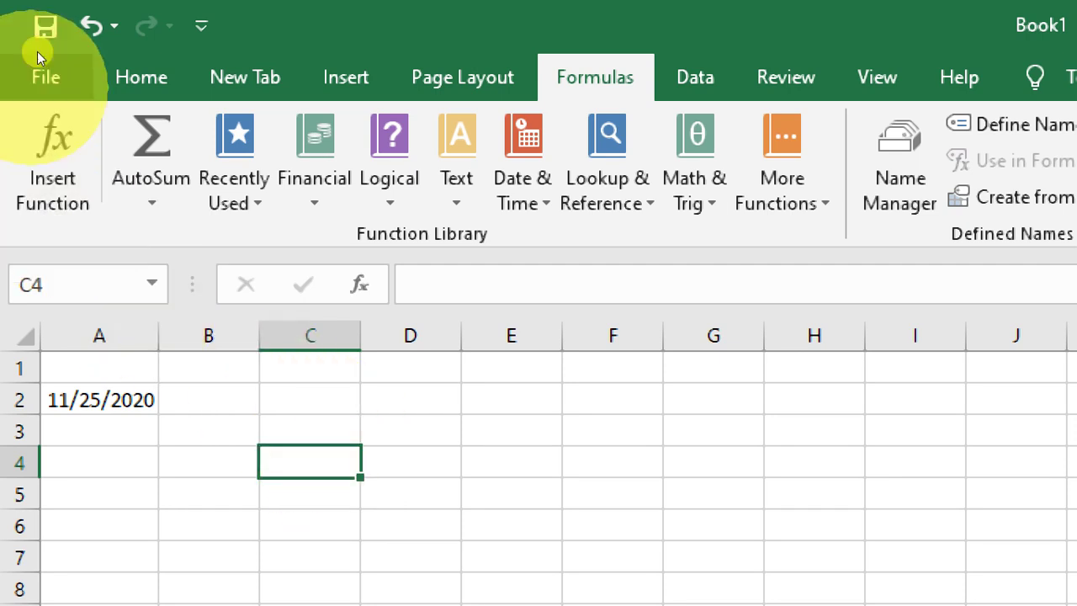
{"action": "left_click", "coordinate": [52, 139]}
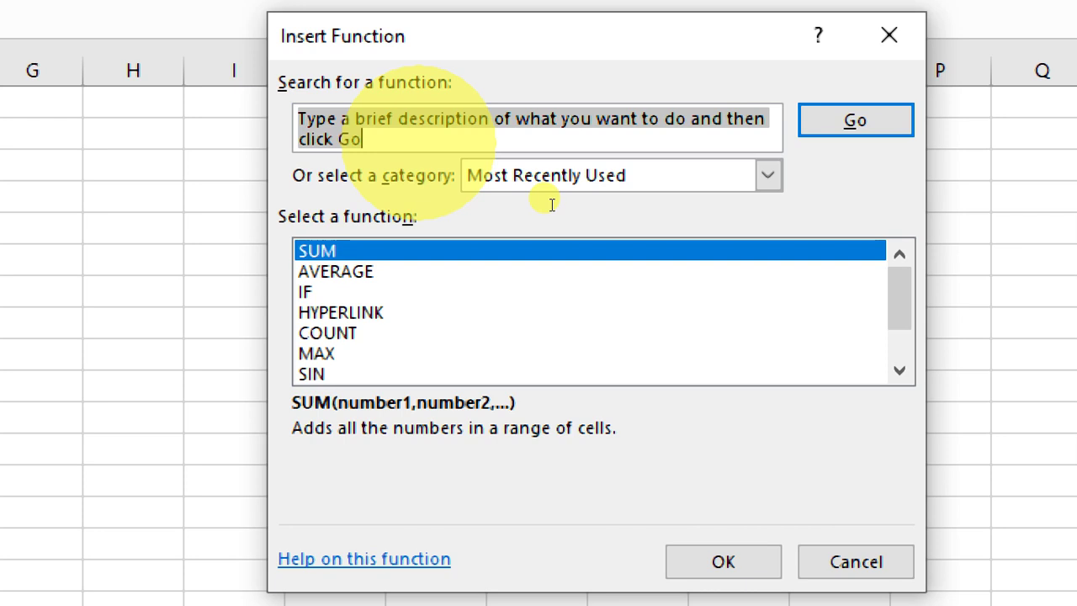
{"action": "type", "text": "today"}
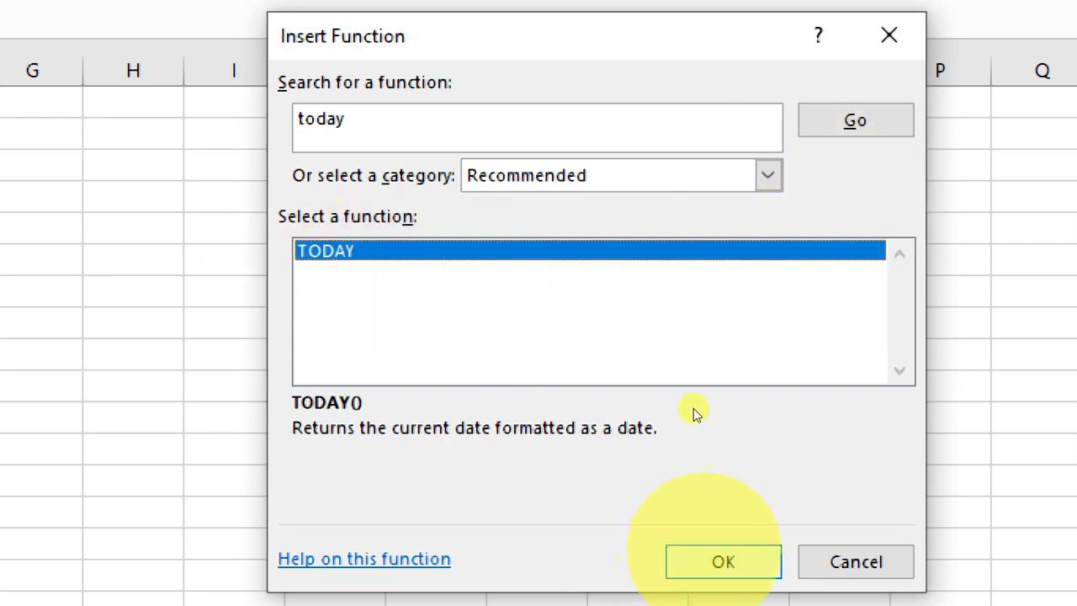
{"action": "left_click", "coordinate": [723, 561]}
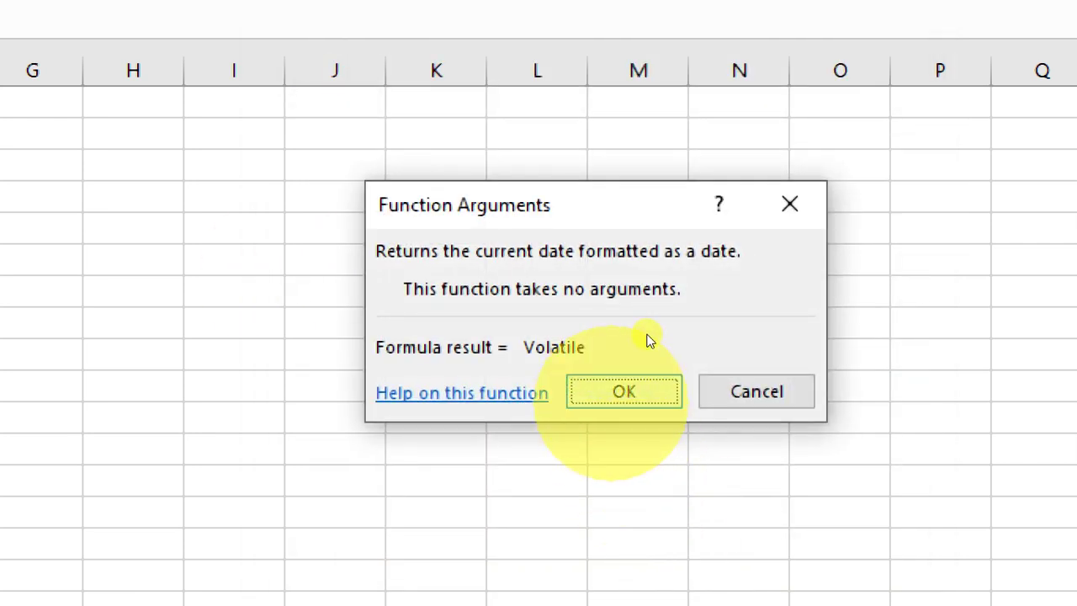
{"action": "key", "text": "Return"}
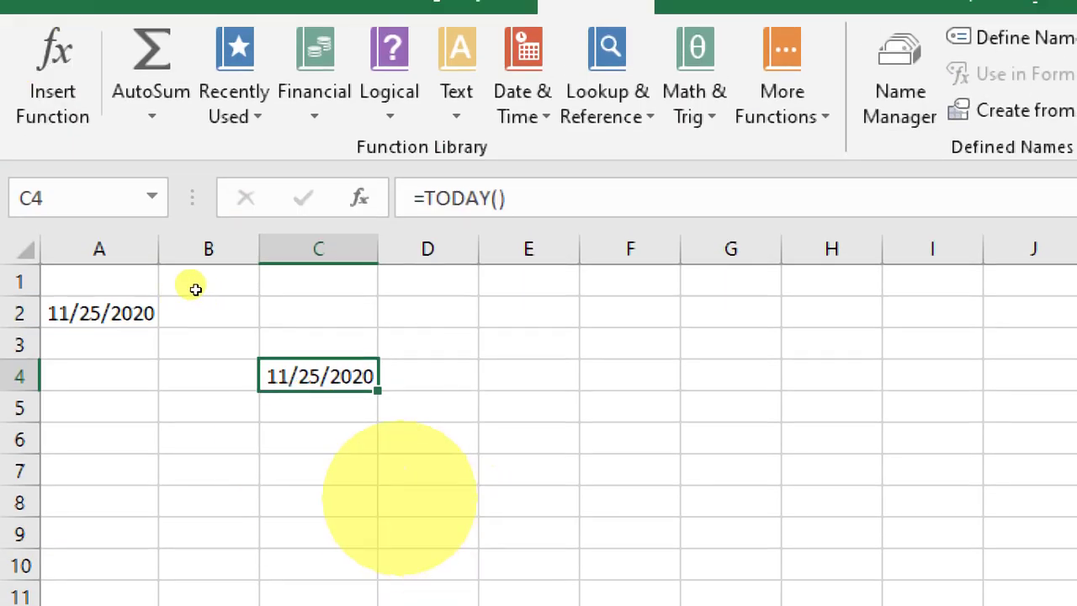
Step: Search for "if" with Insert Function and start inserting the IF function in cell C7
{"action": "left_click", "coordinate": [350, 469]}
{"action": "left_click", "coordinate": [44, 105]}
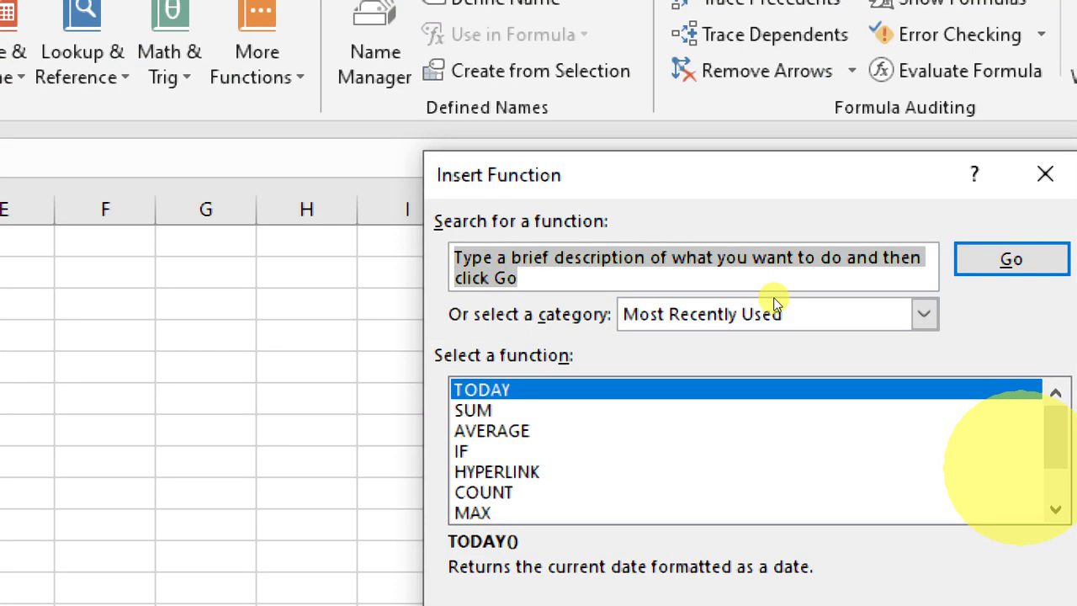
{"action": "type", "text": "if"}
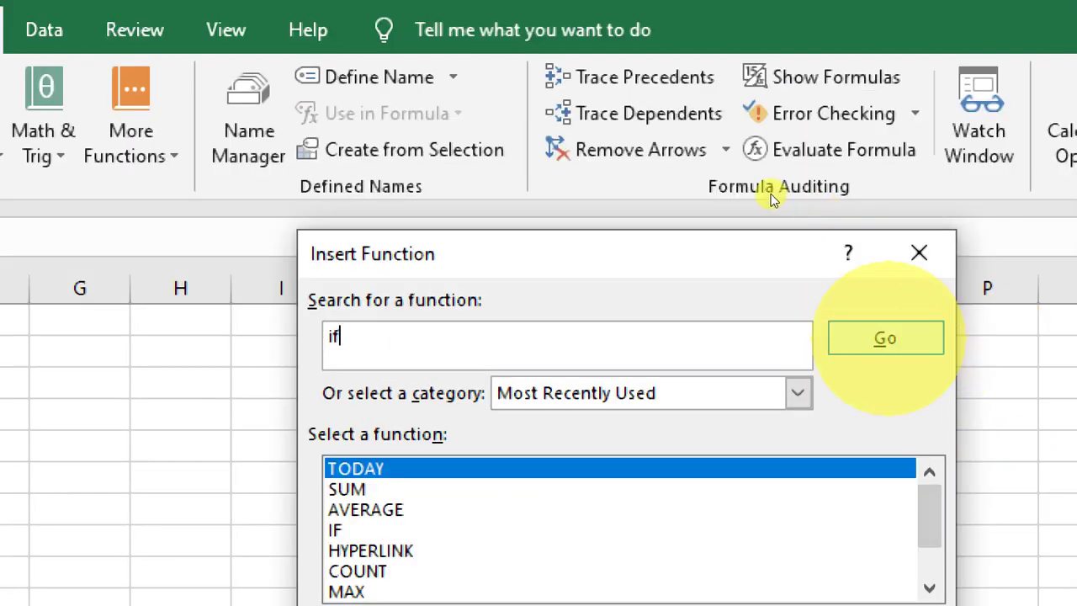
{"action": "left_click", "coordinate": [885, 338]}
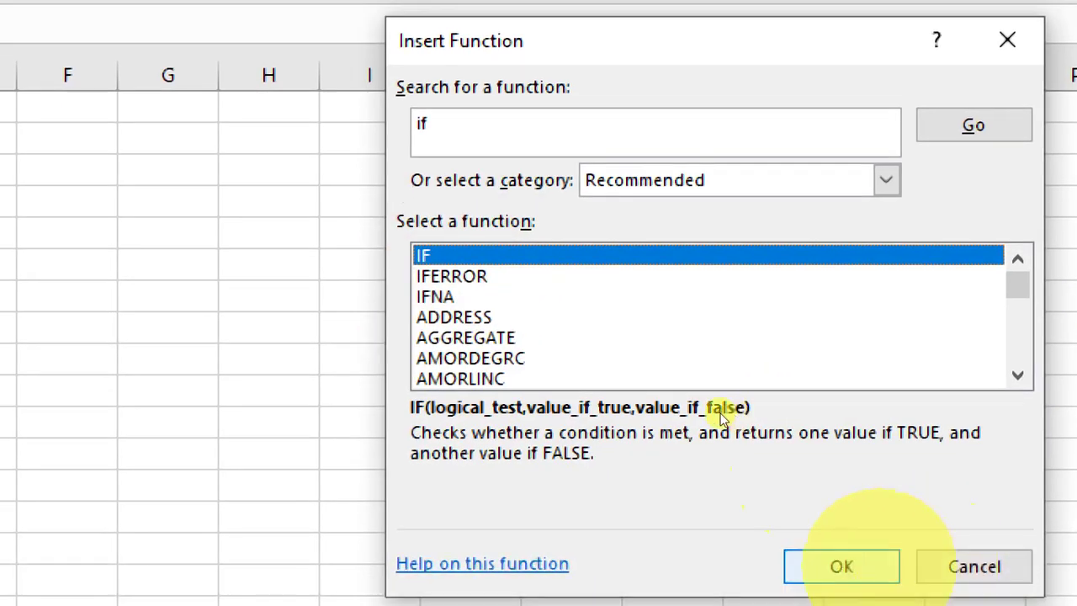
{"action": "left_click", "coordinate": [831, 583]}
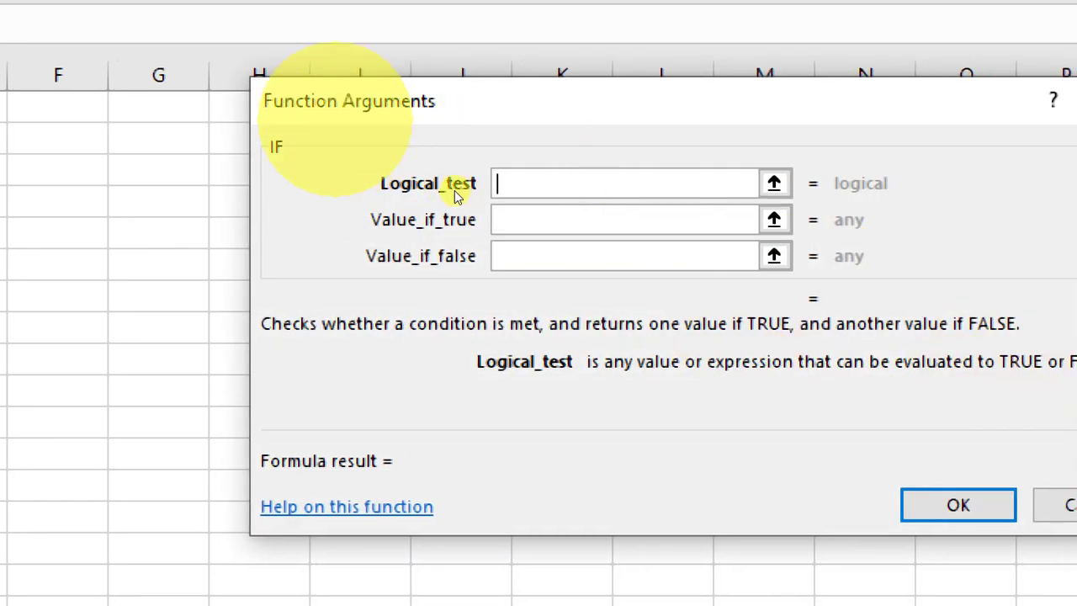
Step: Set the IF arguments to logical test 10>9, value if true "Yes" and value if false "No", and accept the function
{"action": "type", "text": "10>9"}
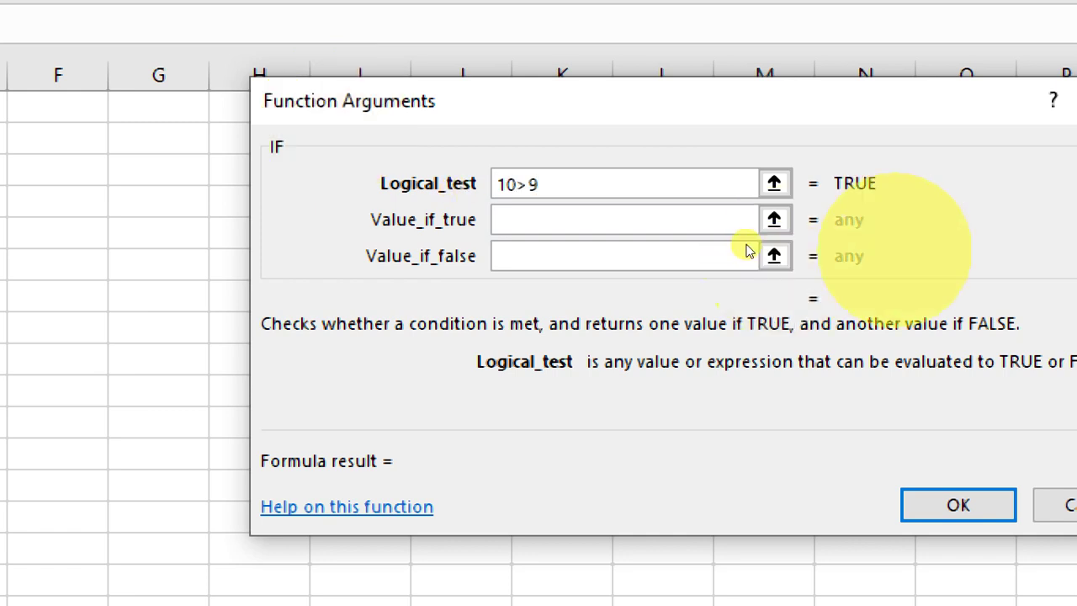
{"action": "left_click", "coordinate": [569, 239]}
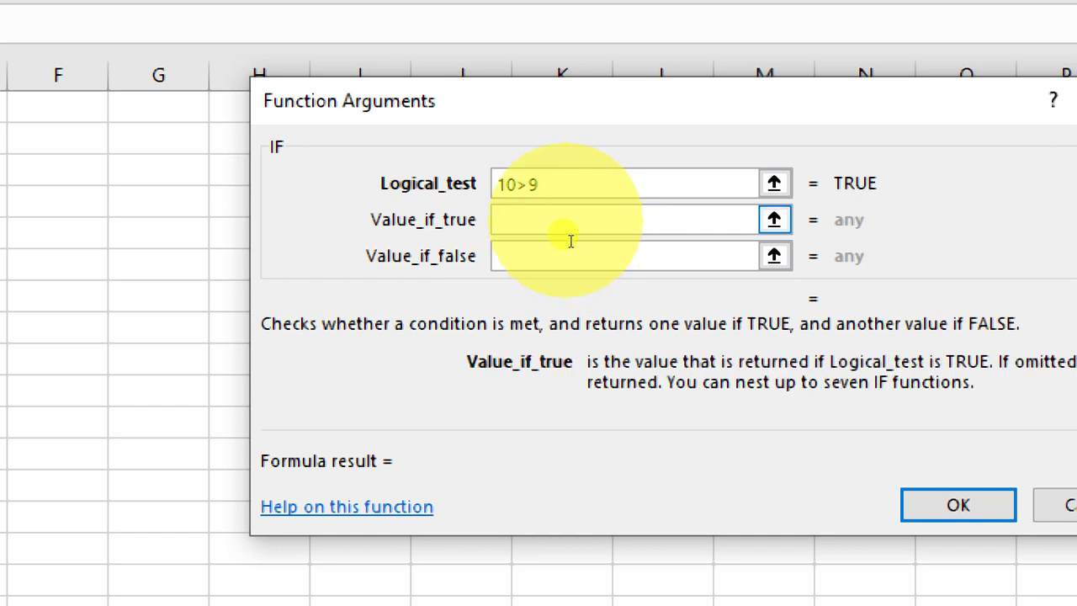
{"action": "type", "text": "Yes"}
{"action": "left_click", "coordinate": [560, 254]}
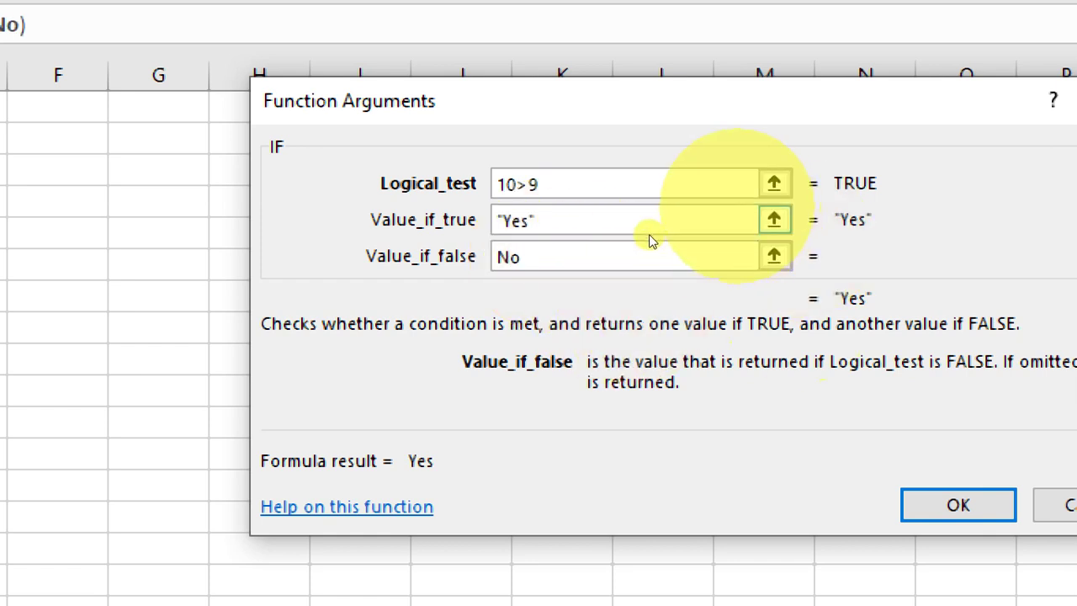
{"action": "left_click", "coordinate": [537, 220]}
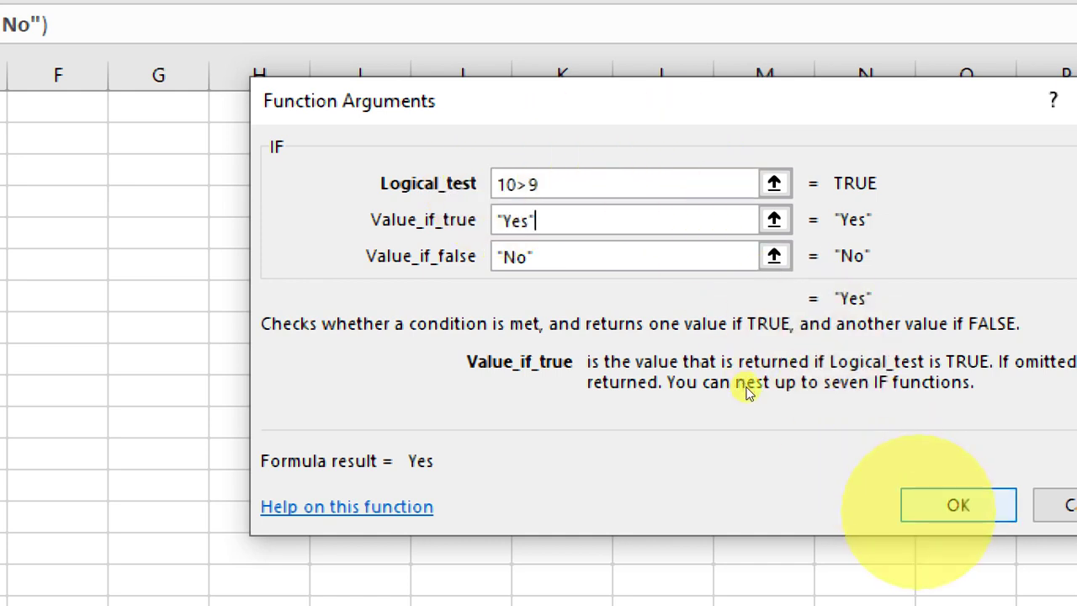
{"action": "left_click", "coordinate": [921, 510]}
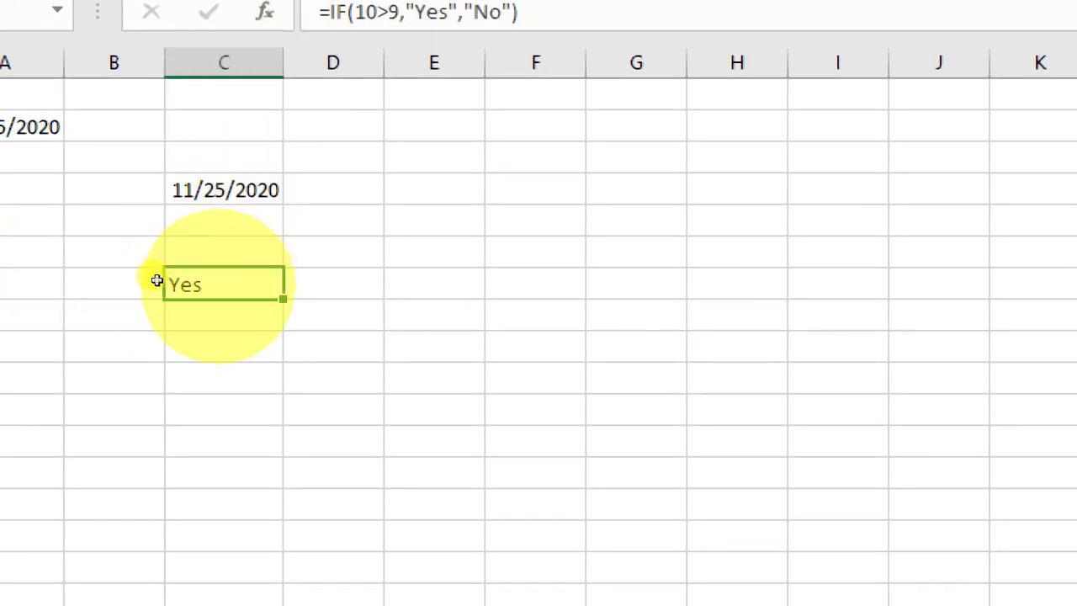
{"action": "double_click", "coordinate": [209, 285]}
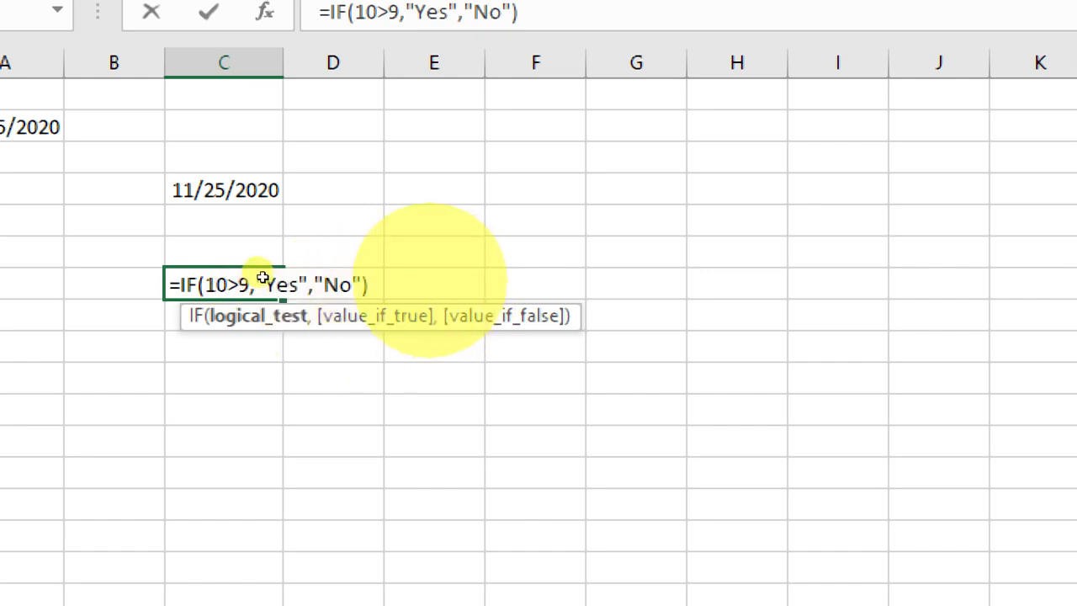
{"action": "left_click", "coordinate": [433, 284]}
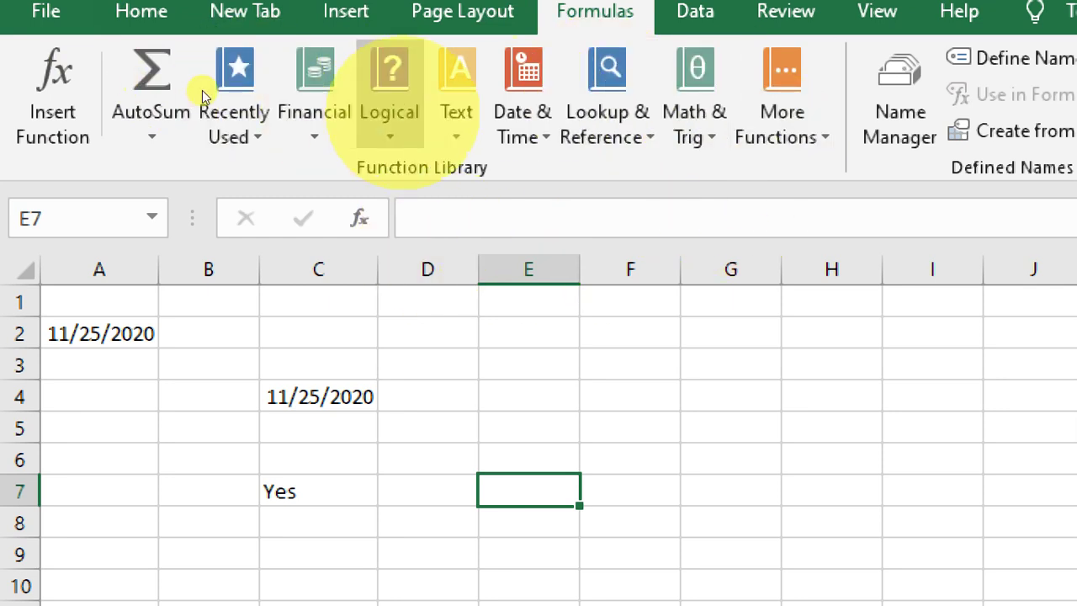
{"action": "left_click", "coordinate": [456, 101]}
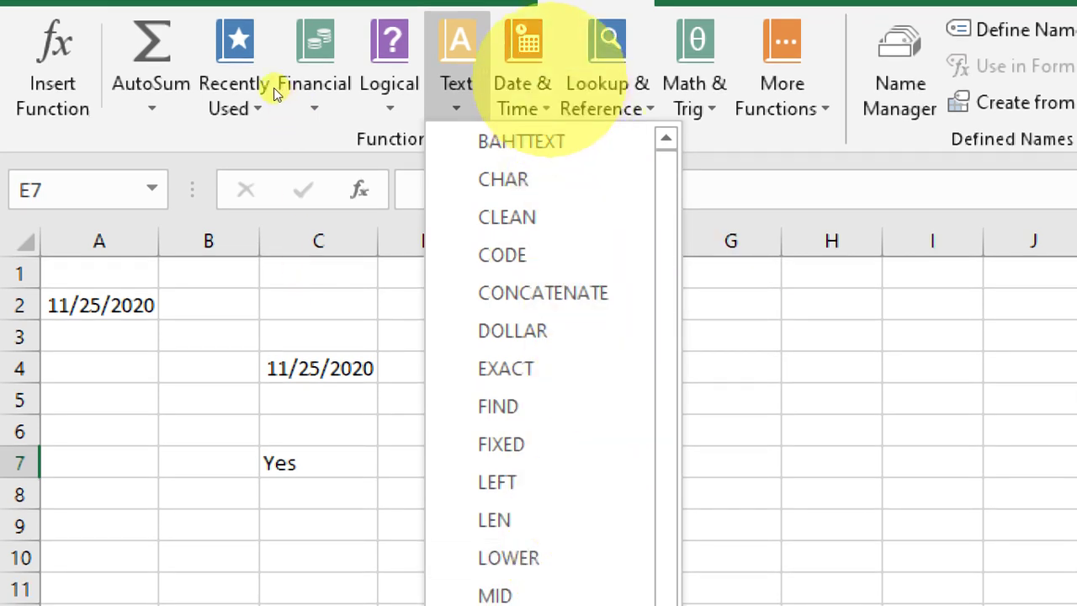
{"action": "left_click", "coordinate": [523, 88]}
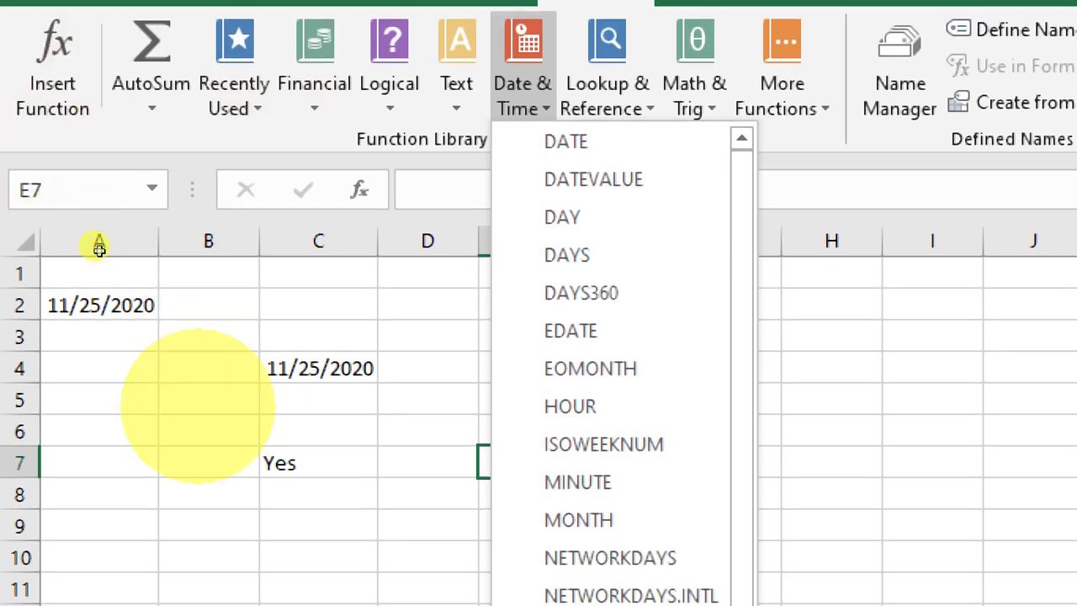
{"action": "key", "text": "Escape"}
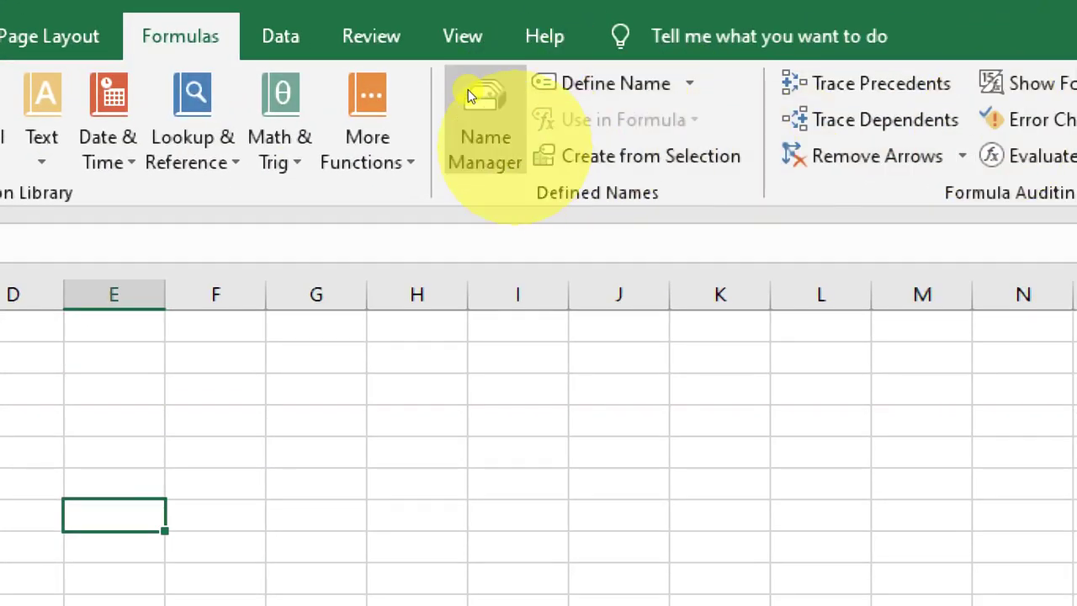
{"action": "left_click", "coordinate": [471, 105]}
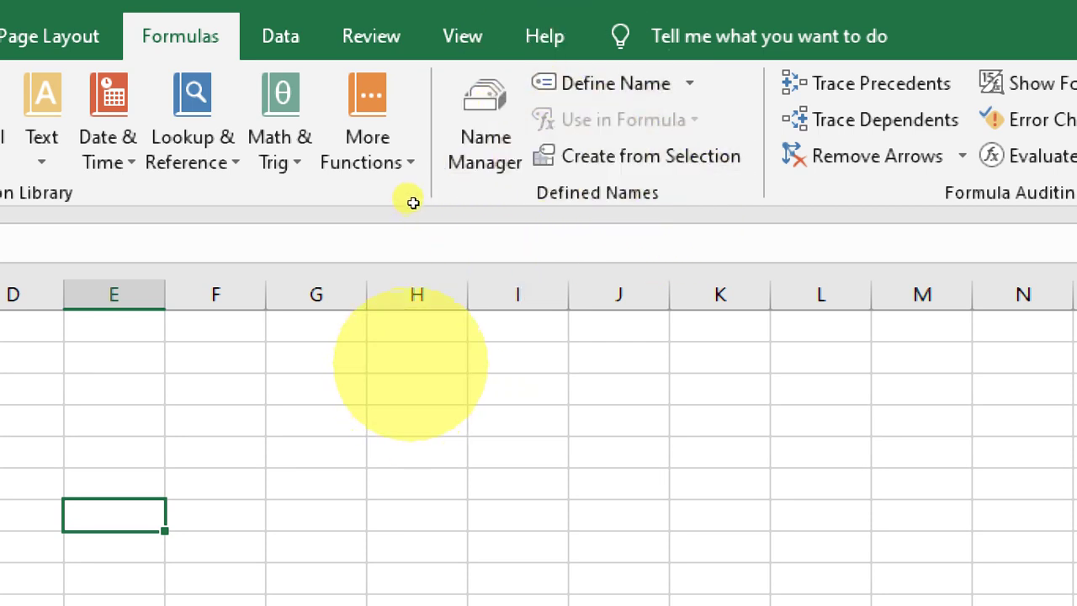
Step: Enter the values 10, 20, 30, 40 and 50 down column H in cells H2 to H6
{"action": "left_click", "coordinate": [411, 362]}
{"action": "type", "text": "10"}
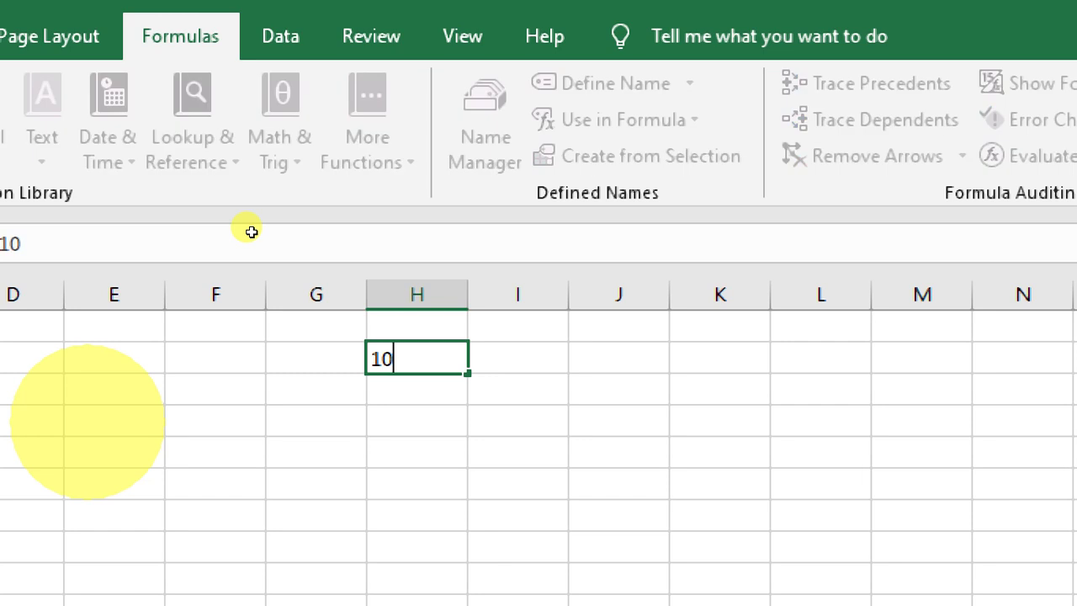
{"action": "key", "text": "Return"}
{"action": "type", "text": "20"}
{"action": "key", "text": "Return"}
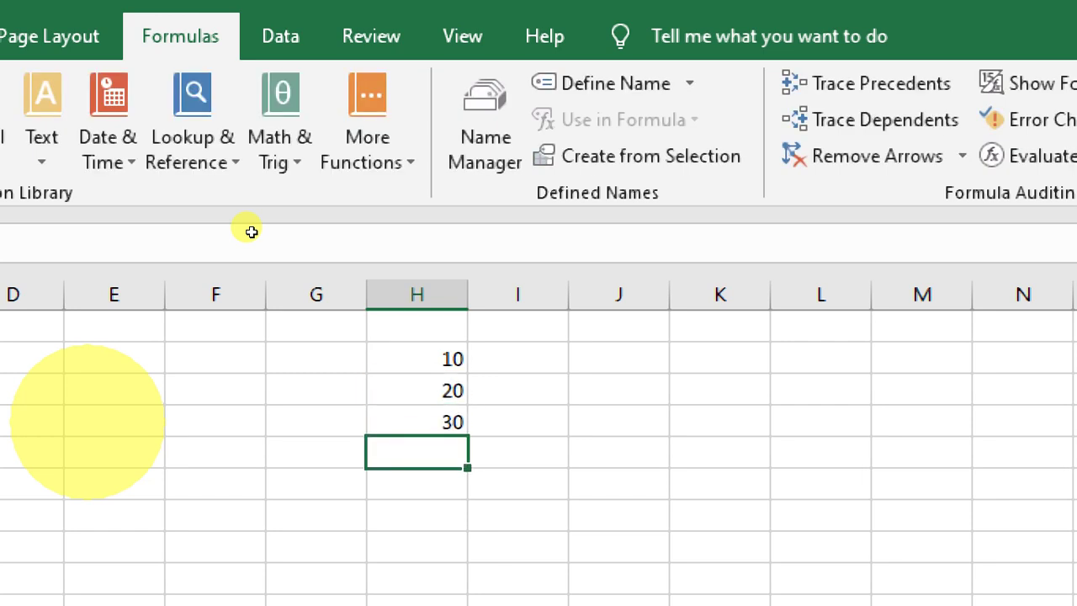
{"action": "type", "text": "40"}
{"action": "key", "text": "Return"}
{"action": "type", "text": "50"}
{"action": "key", "text": "Return"}
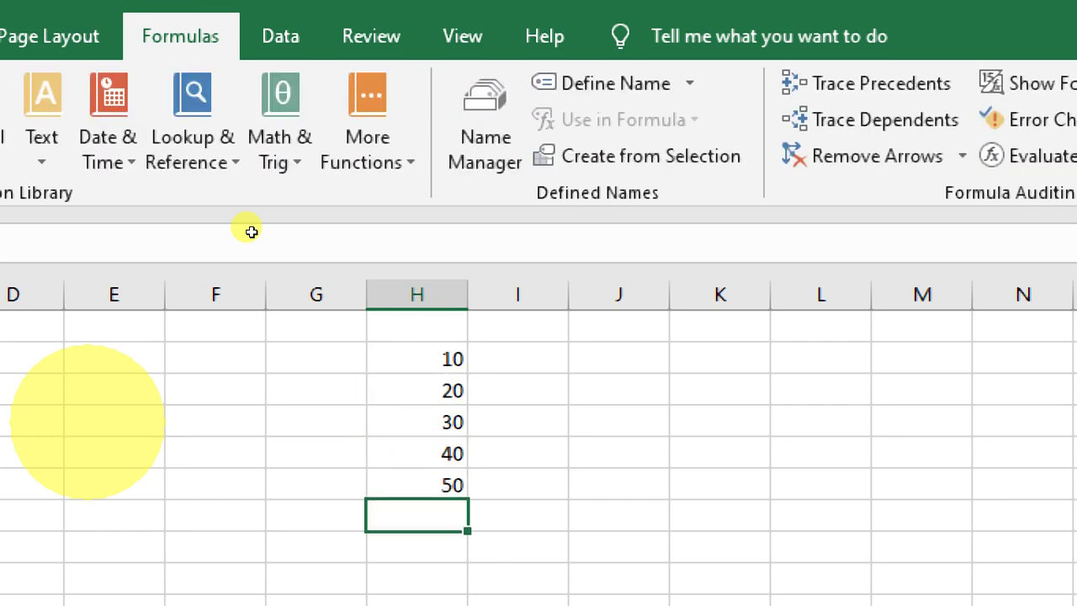
Step: Enter the formula =SUM(H2:H6) in cell J4 to add up the numbers in column H
{"action": "key", "text": "Up"}
{"action": "key", "text": "Right"}
{"action": "key", "text": "Right"}
{"action": "type", "text": "="}
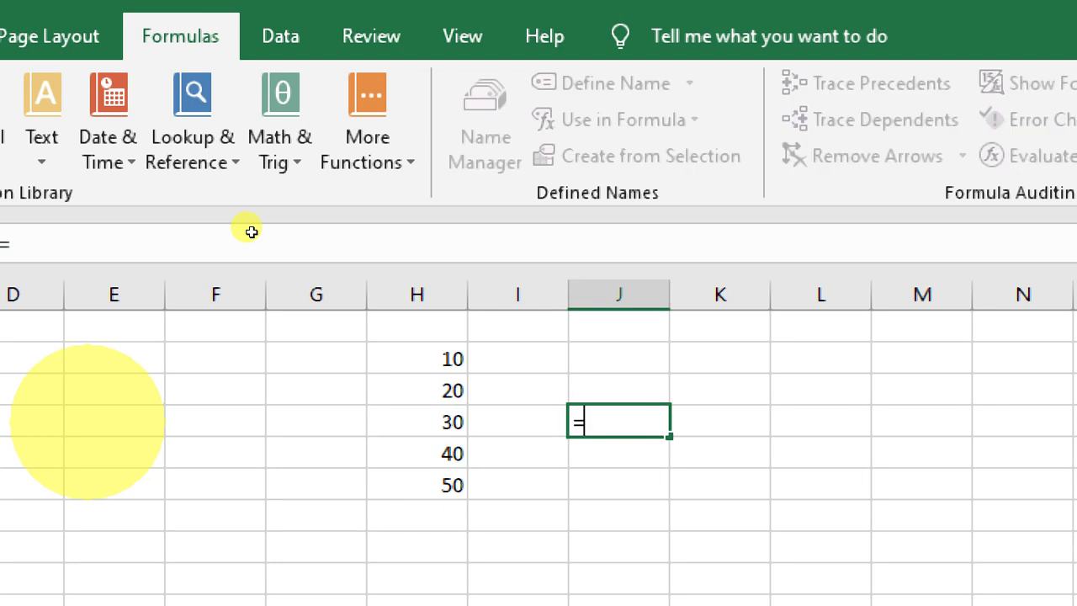
{"action": "type", "text": "sum"}
{"action": "key", "text": "Tab"}
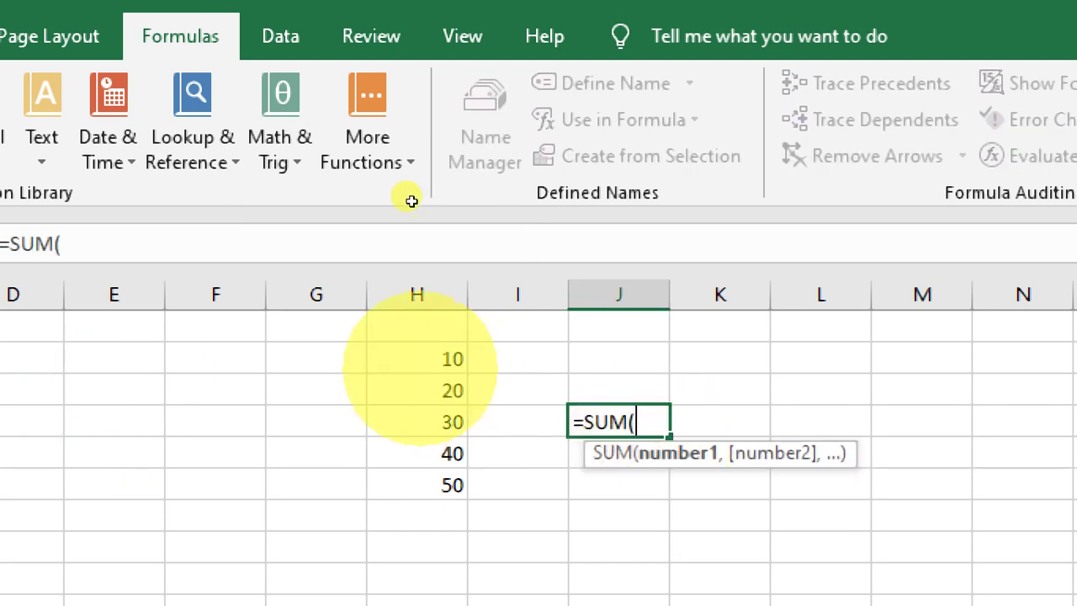
{"action": "left_click_drag", "start_coordinate": [417, 360], "coordinate": [416, 484]}
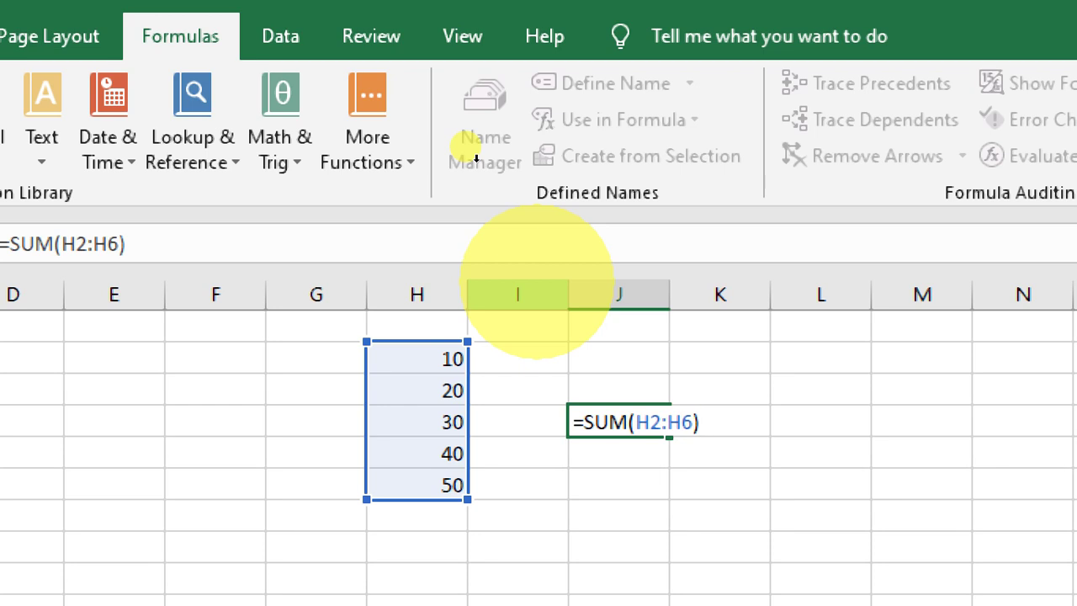
{"action": "key", "text": "Return"}
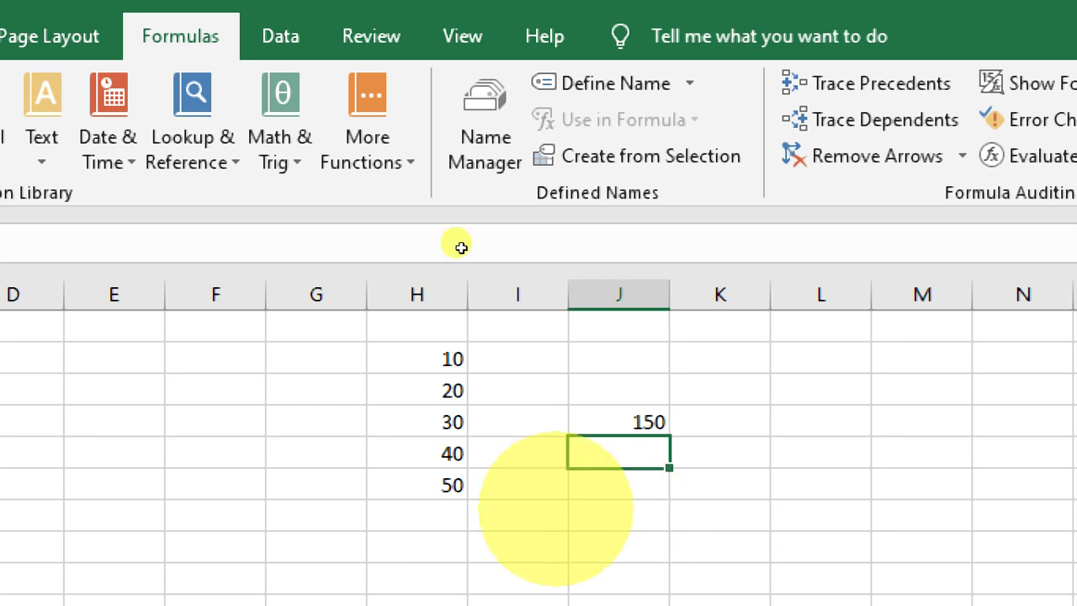
Step: Define the name Age with workbook scope for the number range H2:H6
{"action": "left_click_drag", "start_coordinate": [417, 358], "coordinate": [420, 484]}
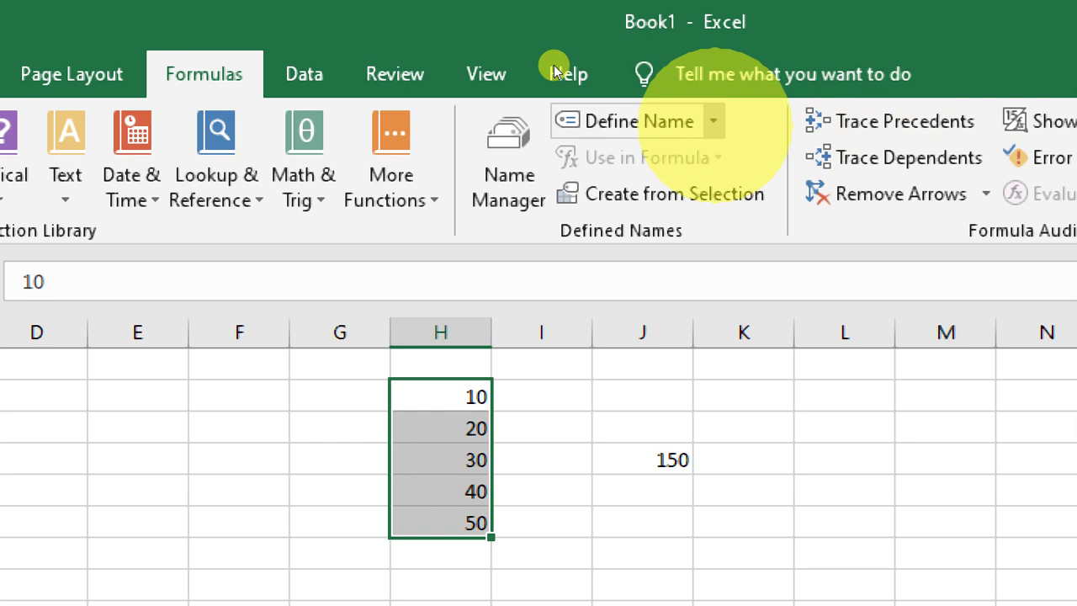
{"action": "left_click", "coordinate": [712, 121]}
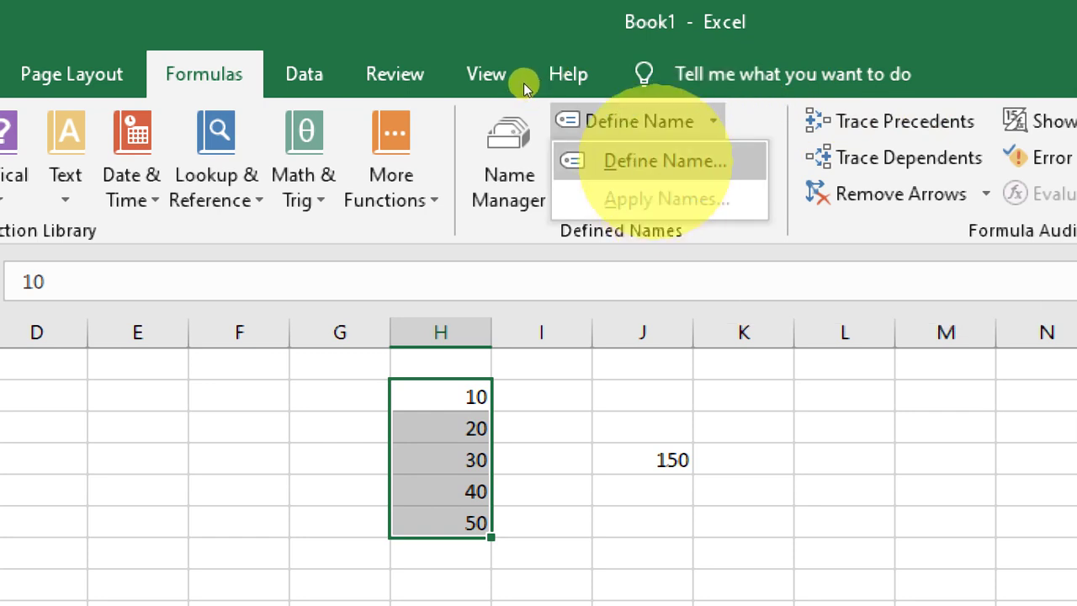
{"action": "left_click", "coordinate": [665, 160]}
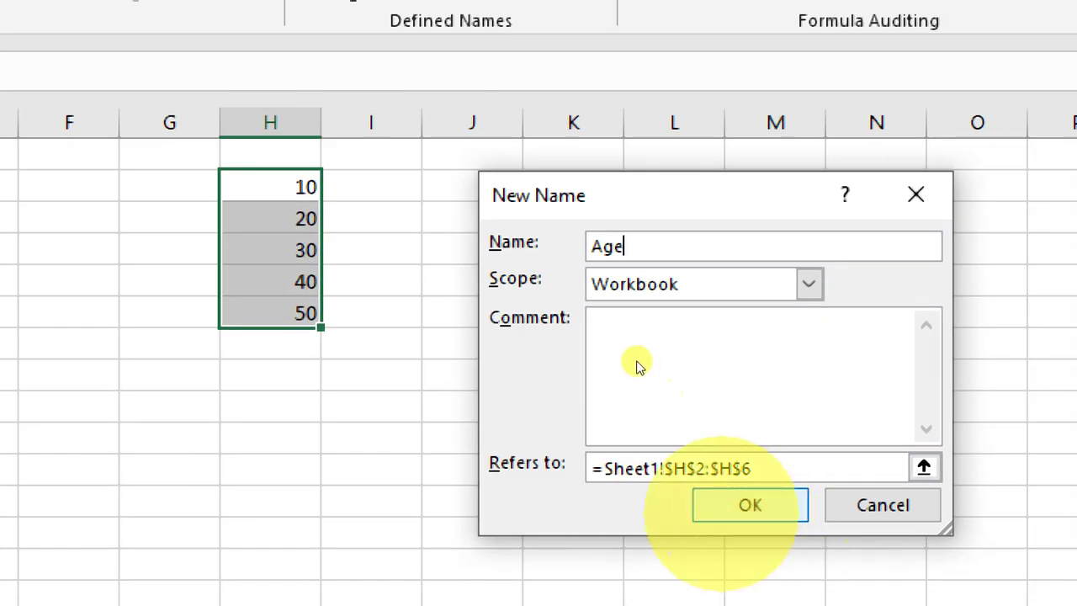
{"action": "key", "text": "Return"}
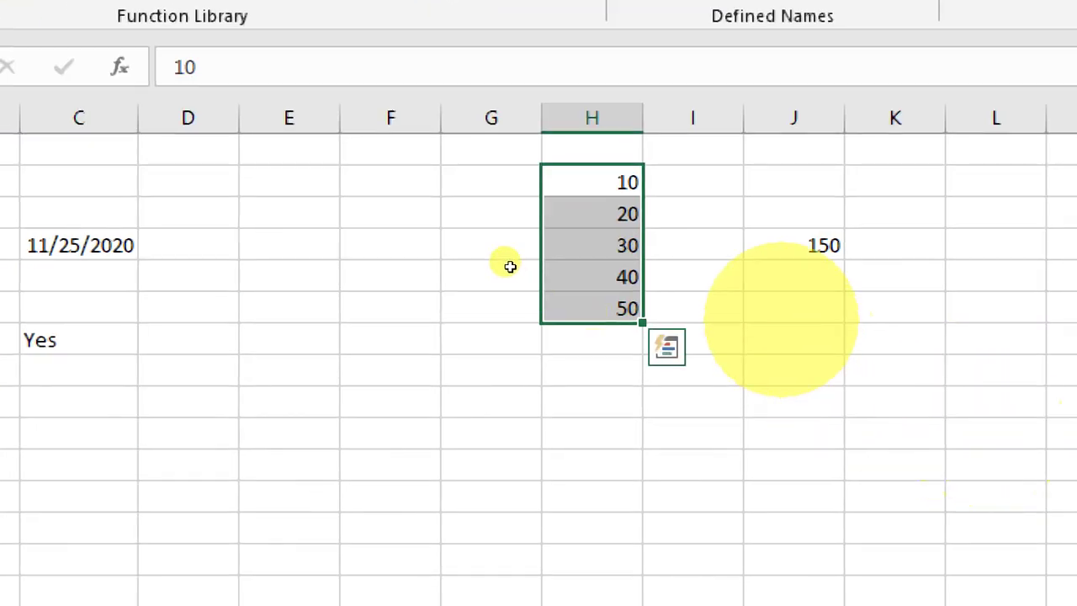
{"action": "left_click", "coordinate": [780, 316]}
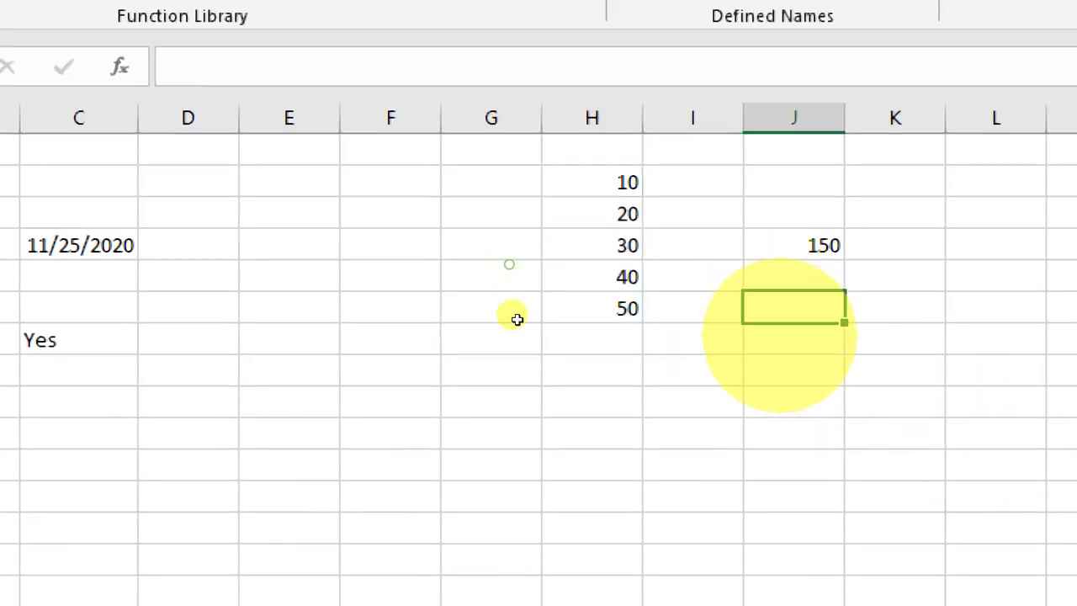
Step: Enter the formula =MAX(Age) in cell J6 to get the largest value of the named range
{"action": "type", "text": "=max"}
{"action": "key", "text": "Tab"}
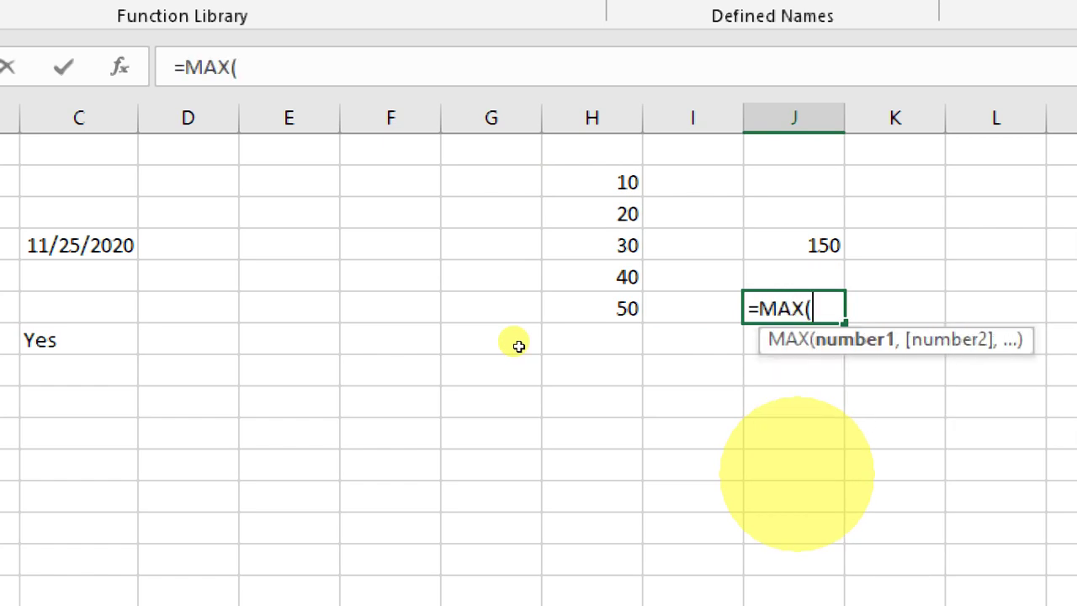
{"action": "type", "text": "age"}
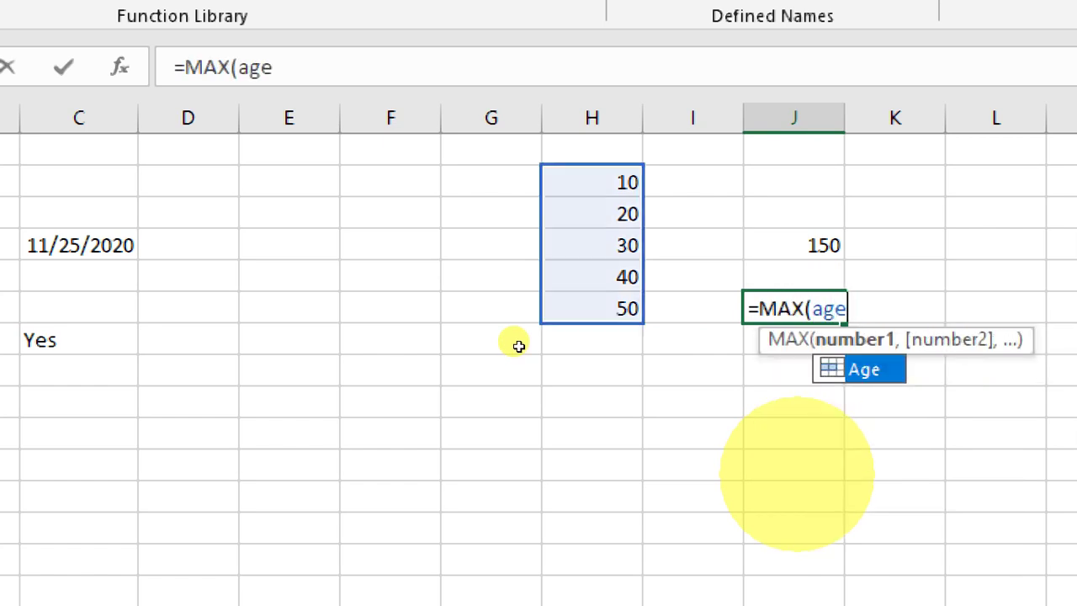
{"action": "key", "text": "Return"}
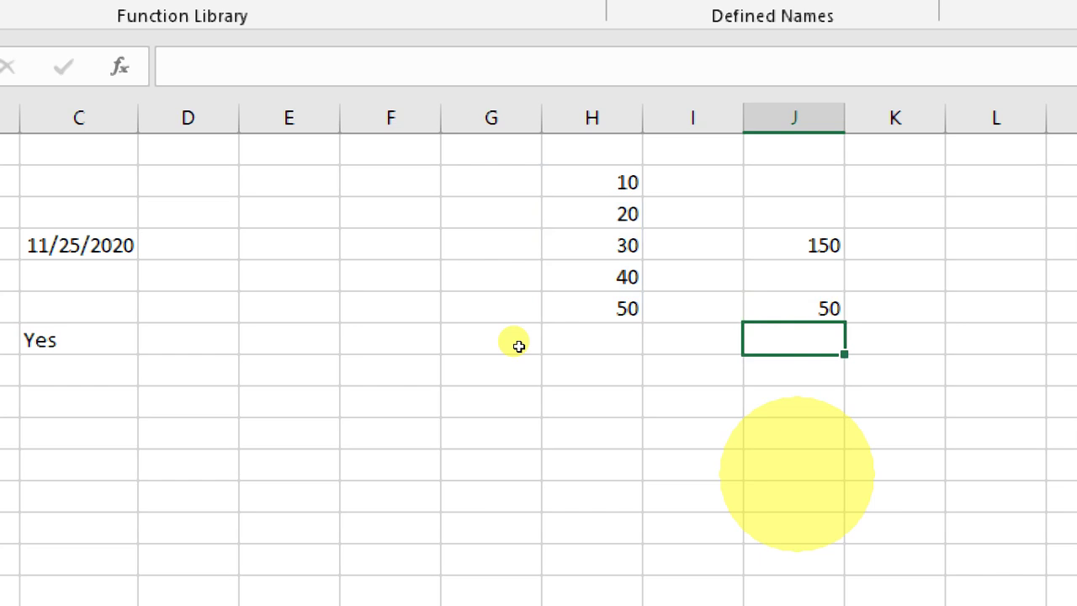
{"action": "key", "text": "Up"}
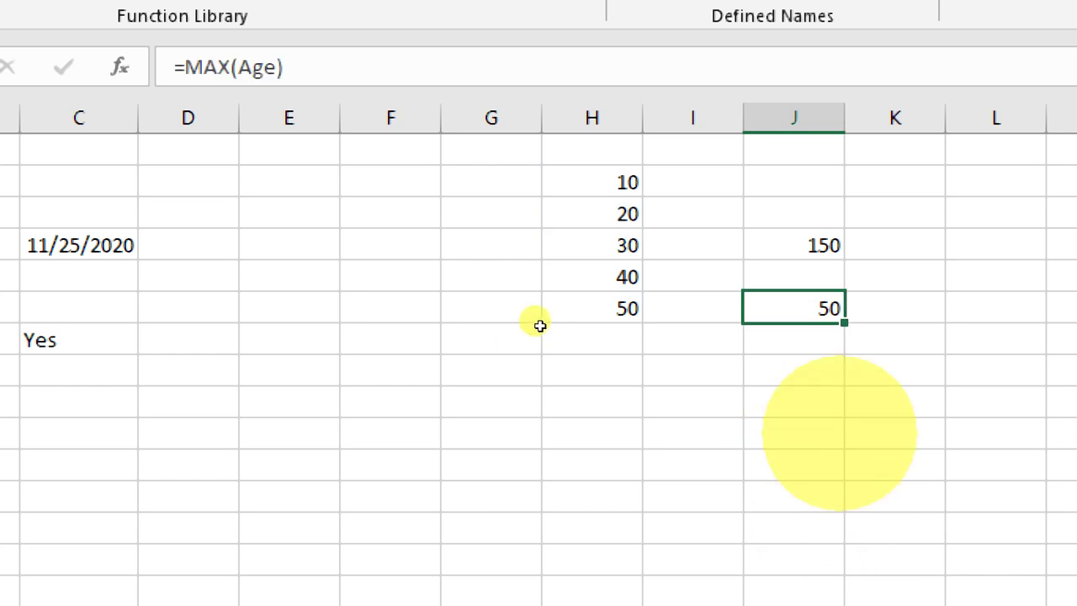
{"action": "key", "text": "Return"}
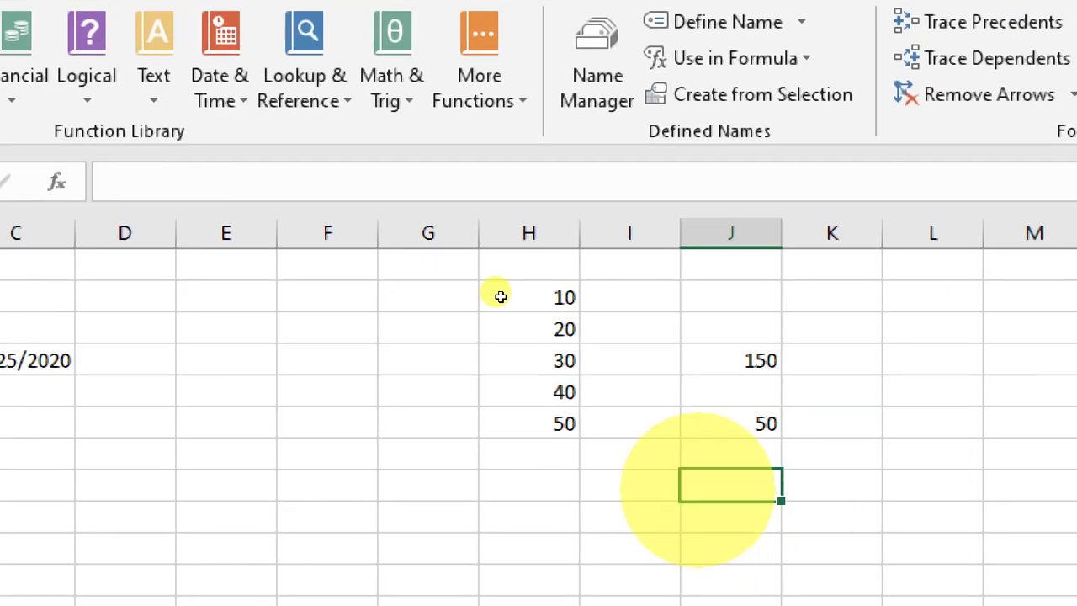
Step: Enter the formula =MIN(Age) in cell J8 using the defined name, and check the name's entry in the Name Manager
{"action": "type", "text": "=mi"}
{"action": "key", "text": "Down"}
{"action": "key", "text": "Tab"}
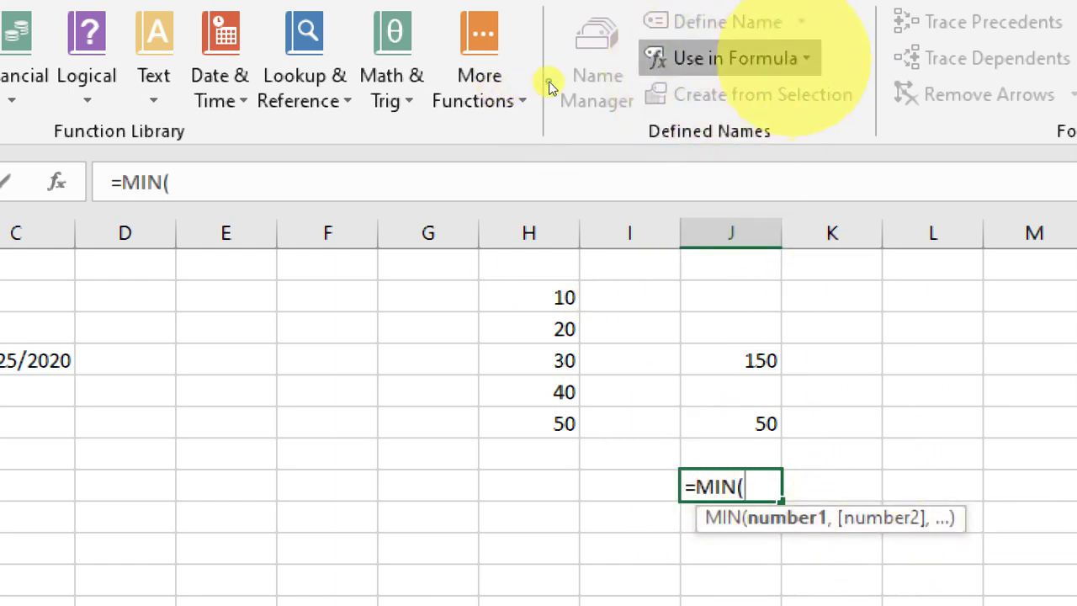
{"action": "left_click", "coordinate": [801, 58]}
{"action": "left_click", "coordinate": [759, 98]}
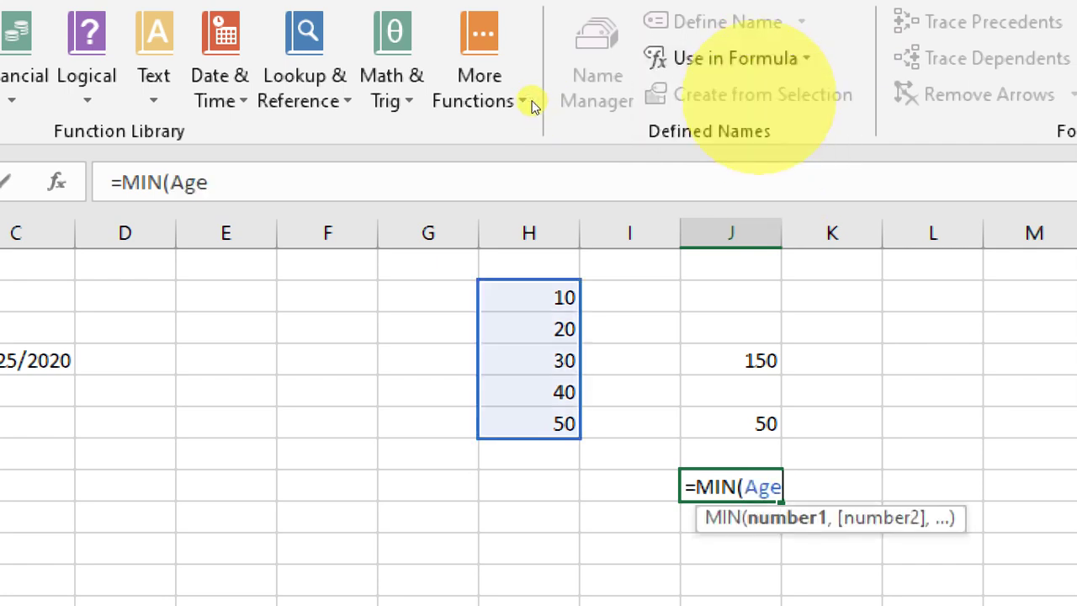
{"action": "type", "text": ")"}
{"action": "key", "text": "Return"}
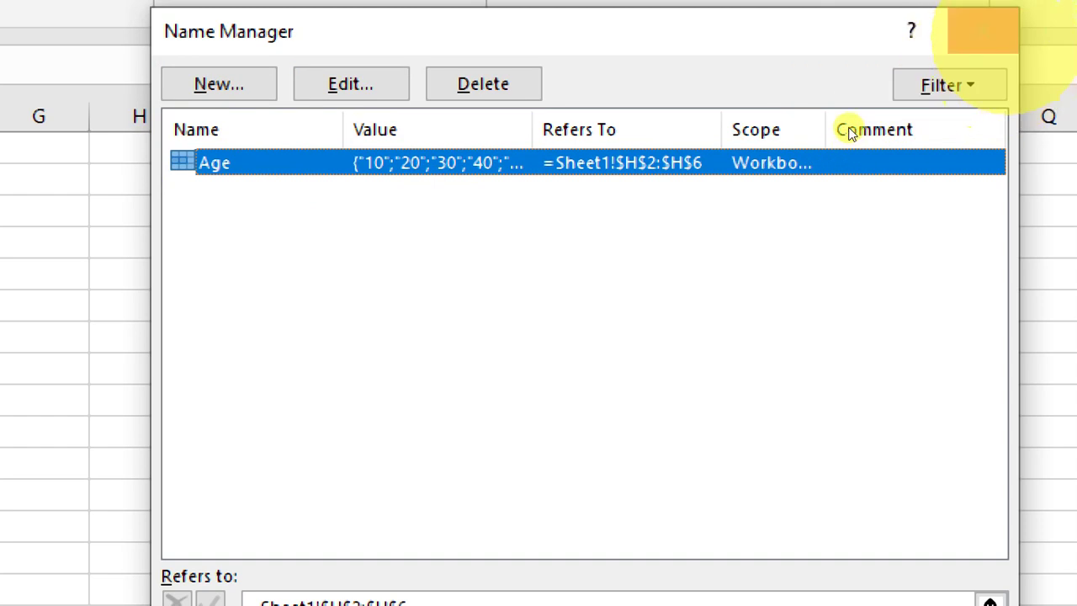
{"action": "left_click", "coordinate": [982, 30]}
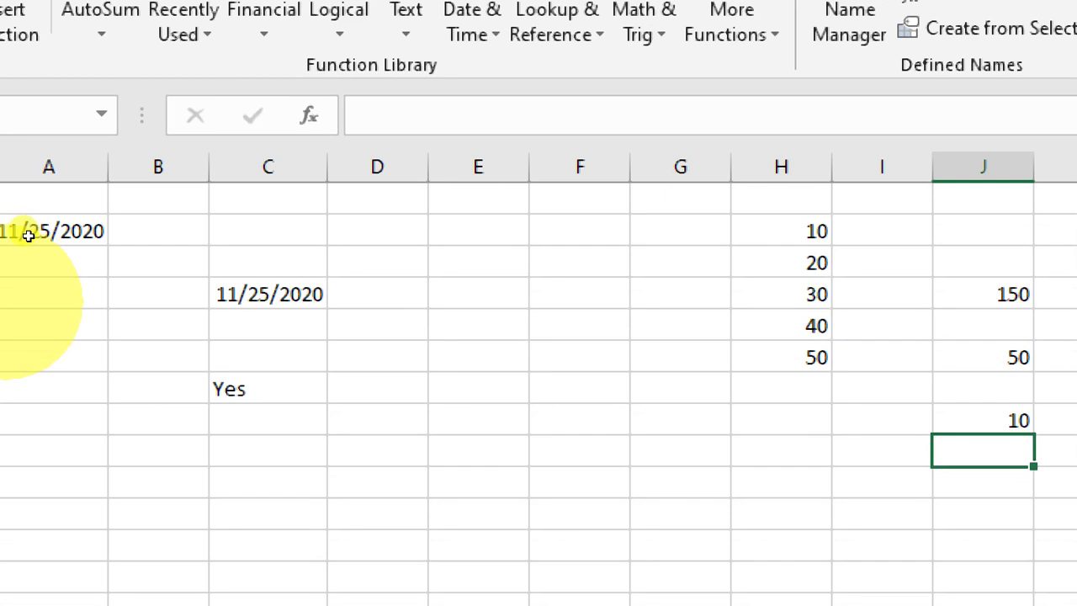
{"action": "key", "text": "alt+f"}
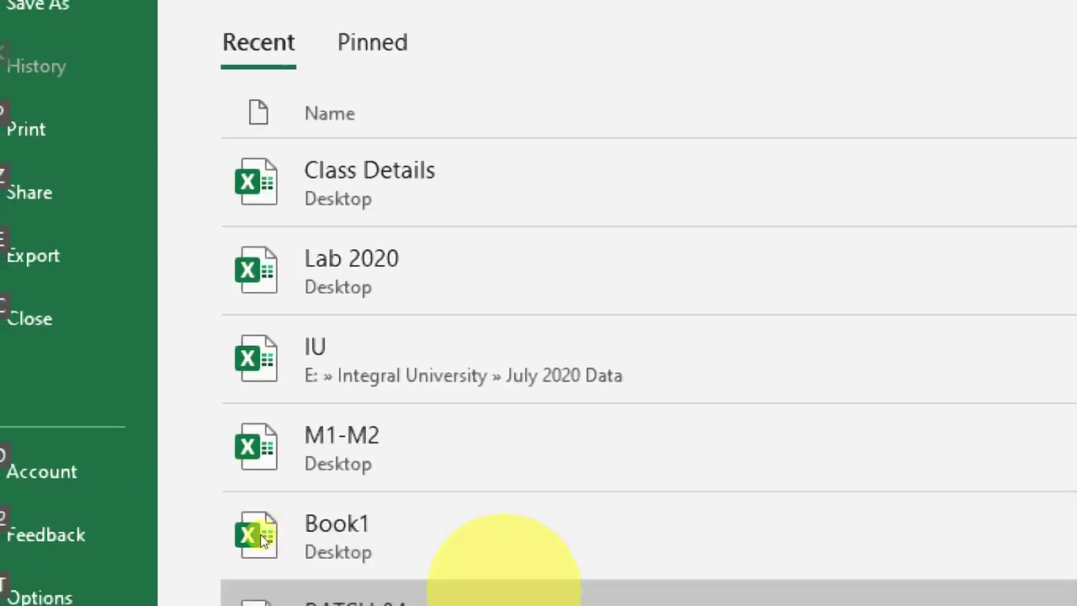
{"action": "left_click", "coordinate": [197, 605]}
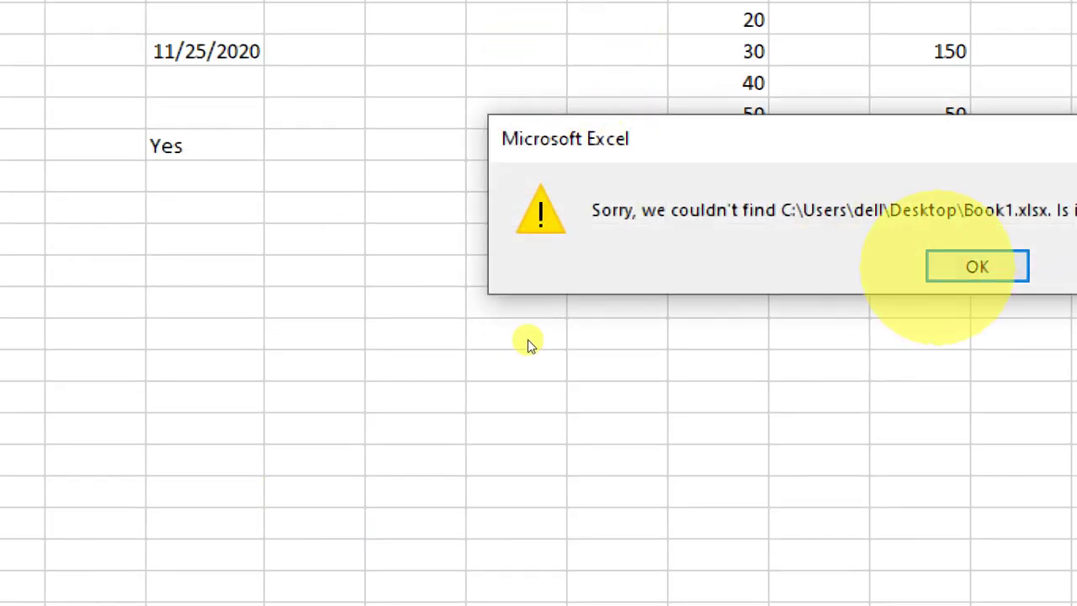
{"action": "key", "text": "Return"}
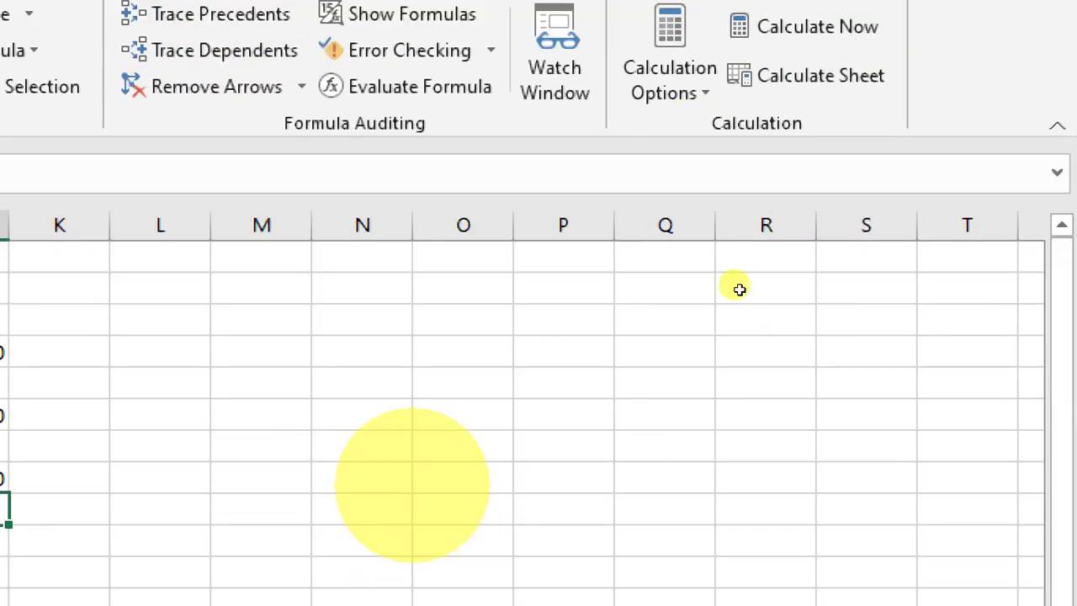
Step: Enter the values 10, 10, 14, 15 and 14 down column N in cells N4 to N8
{"action": "left_click", "coordinate": [362, 353]}
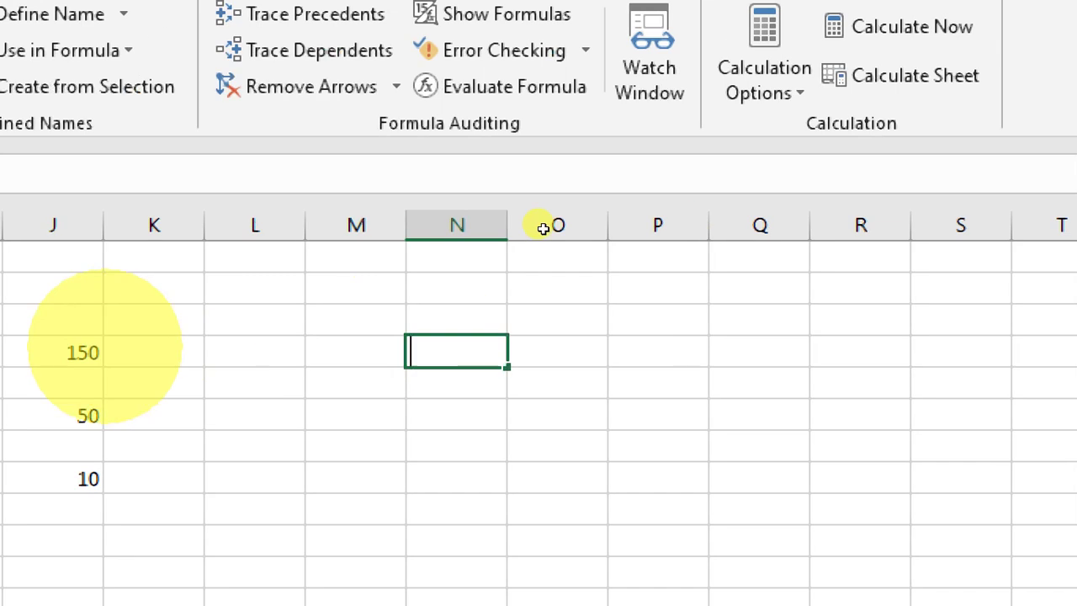
{"action": "type", "text": "10"}
{"action": "key", "text": "Return"}
{"action": "type", "text": "10"}
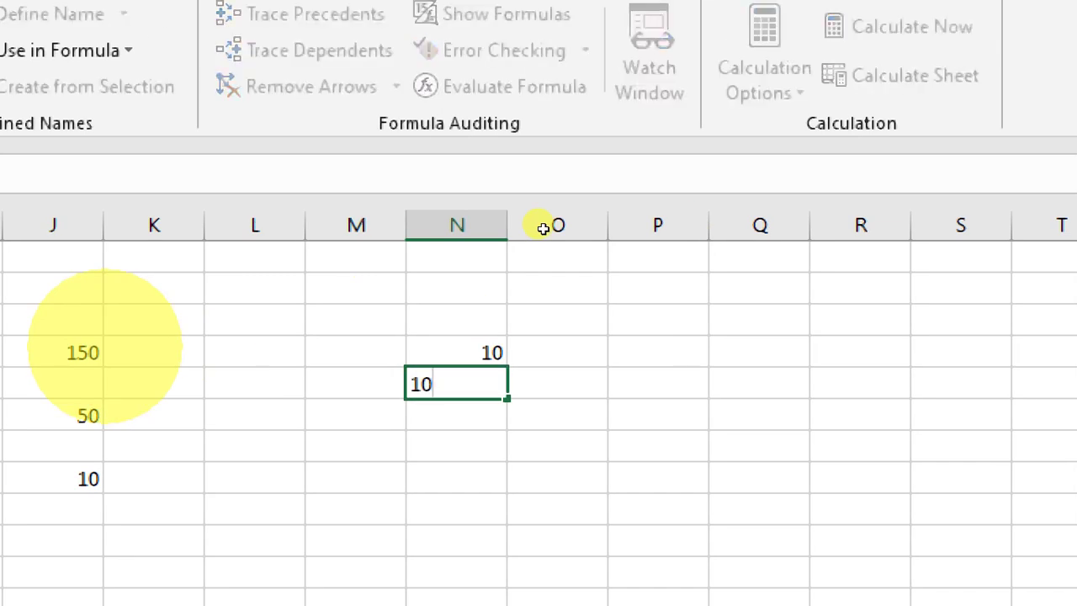
{"action": "key", "text": "Return"}
{"action": "type", "text": "14"}
{"action": "key", "text": "Return"}
{"action": "type", "text": "15"}
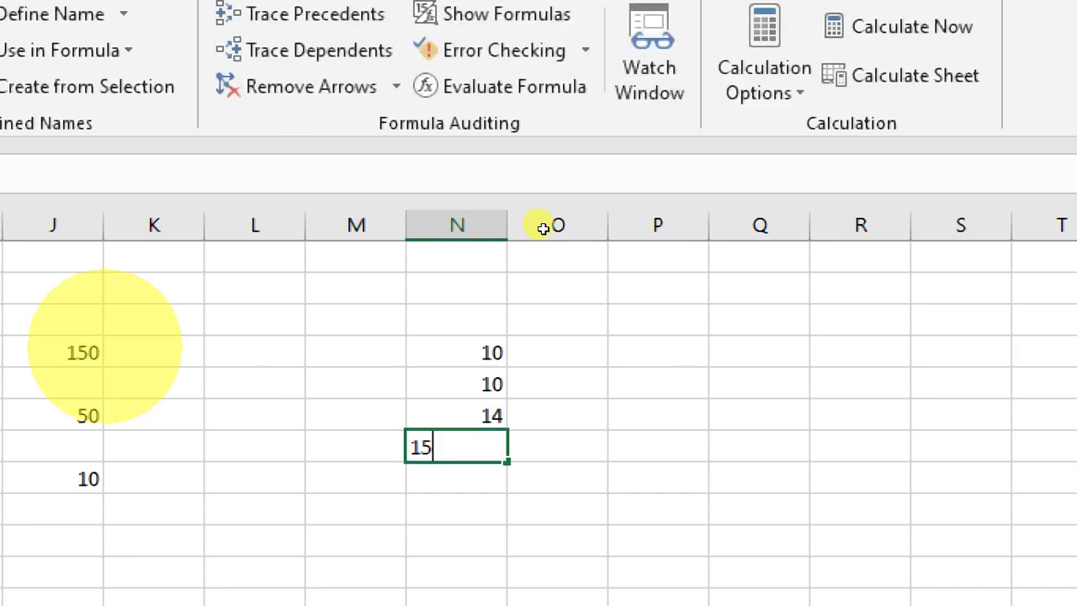
{"action": "key", "text": "Tab"}
{"action": "key", "text": "Return"}
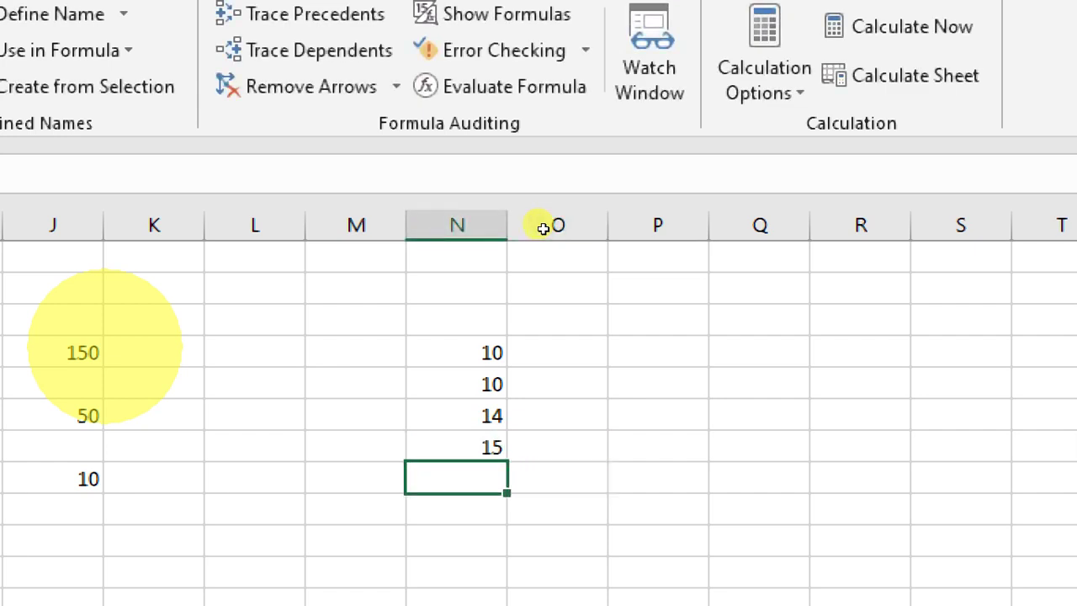
{"action": "type", "text": "14"}
{"action": "key", "text": "Tab"}
Step: Enter the formula =MAX(N4:N6) in cell P5, covering only the first three numbers in column N
{"action": "key", "text": "Tab"}
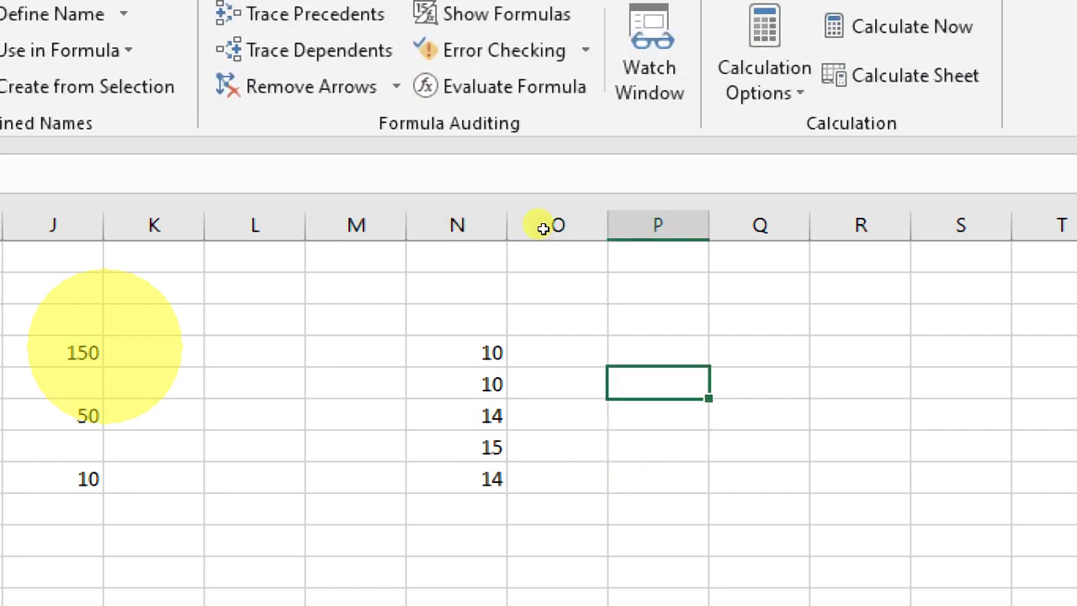
{"action": "type", "text": "=max("}
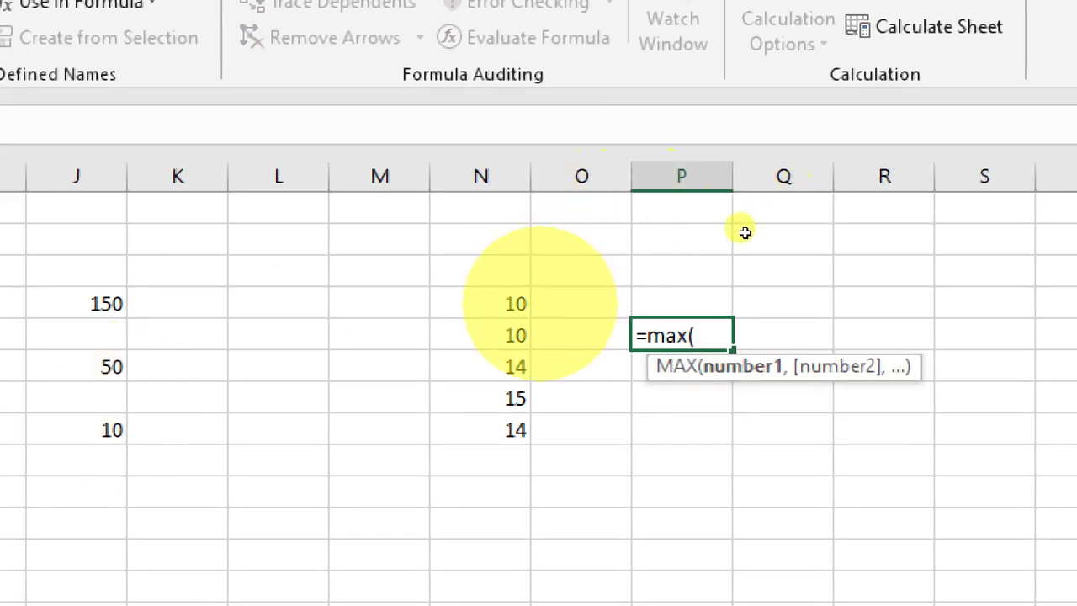
{"action": "left_click_drag", "start_coordinate": [457, 353], "coordinate": [479, 418]}
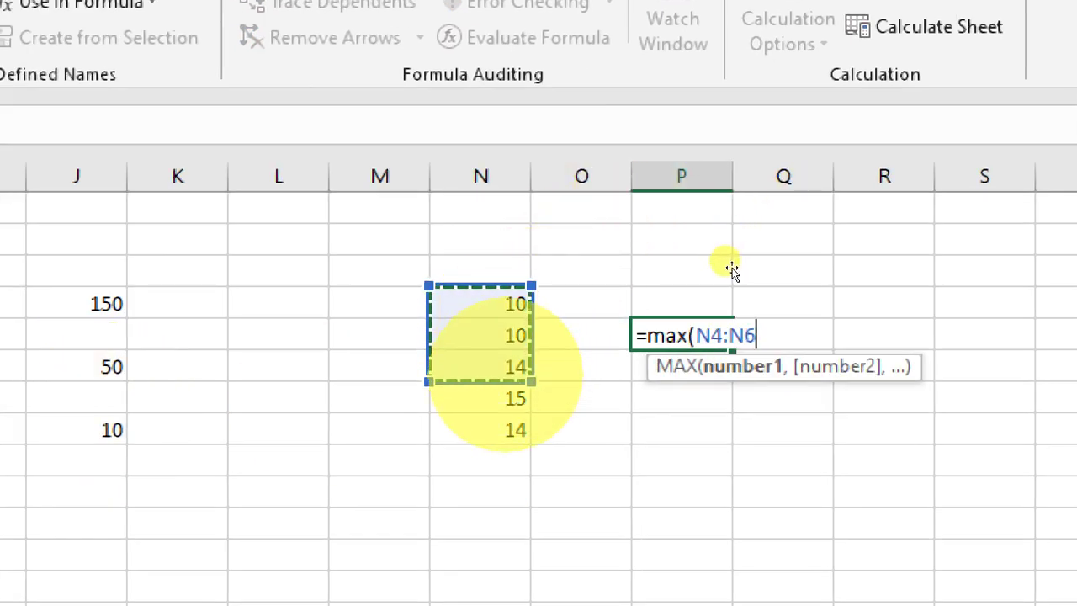
{"action": "type", "text": ")"}
{"action": "key", "text": "Return"}
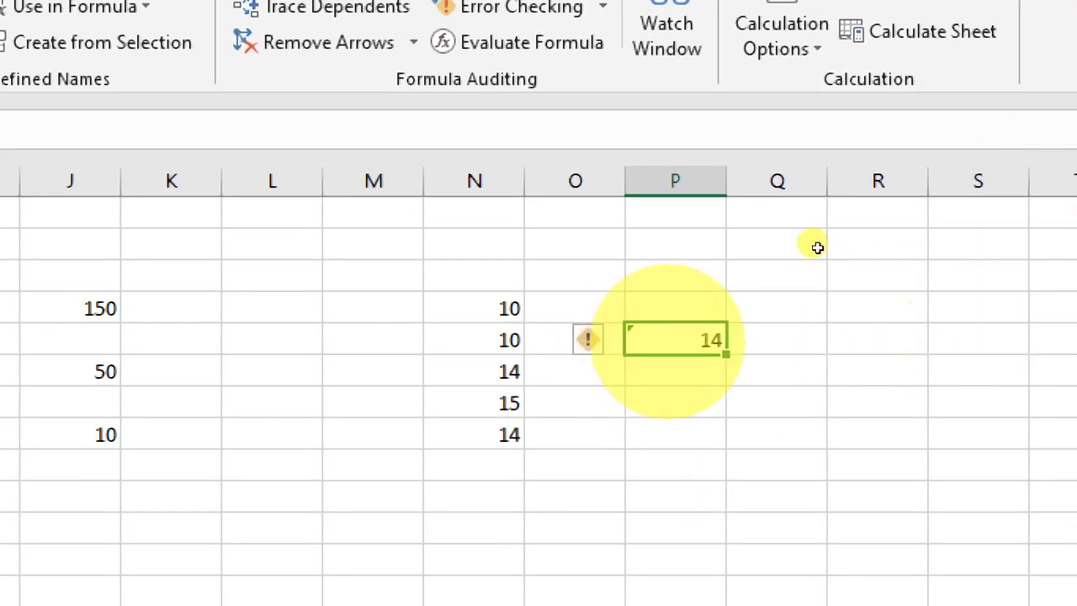
Step: Examine which cells the MAX formula in P5 refers to, leaving the formula as it is
{"action": "key", "text": "F2"}
{"action": "key", "text": "Left"}
{"action": "key", "text": "Left"}
{"action": "key", "text": "Left"}
{"action": "key", "text": "Left"}
{"action": "key", "text": "Left"}
{"action": "key", "text": "Left"}
{"action": "key", "text": "Left"}
{"action": "key", "text": "Left"}
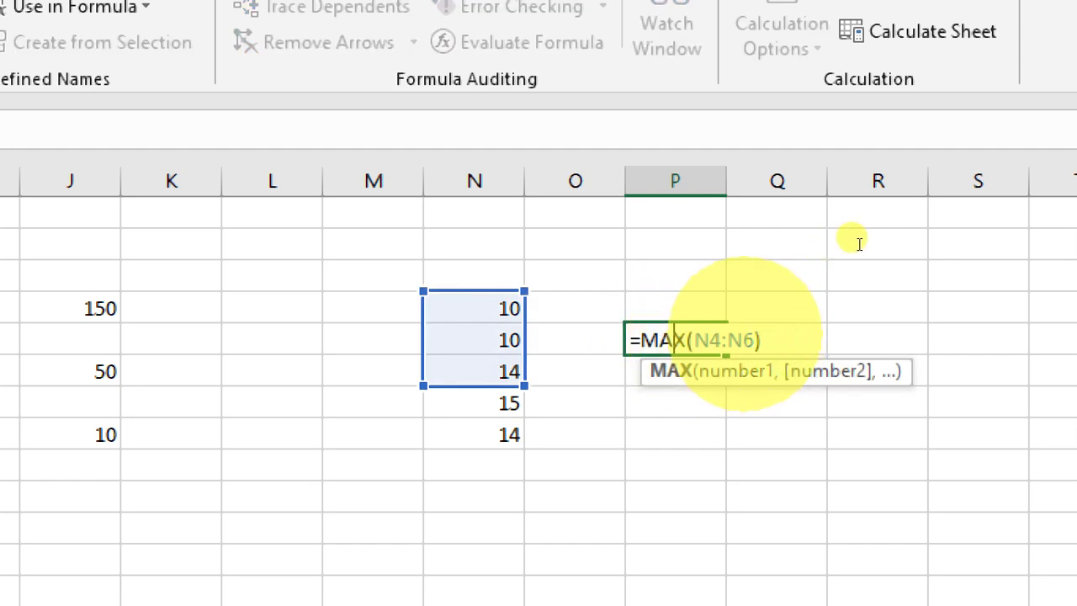
{"action": "key", "text": "End"}
{"action": "key", "text": "ctrl+Return"}
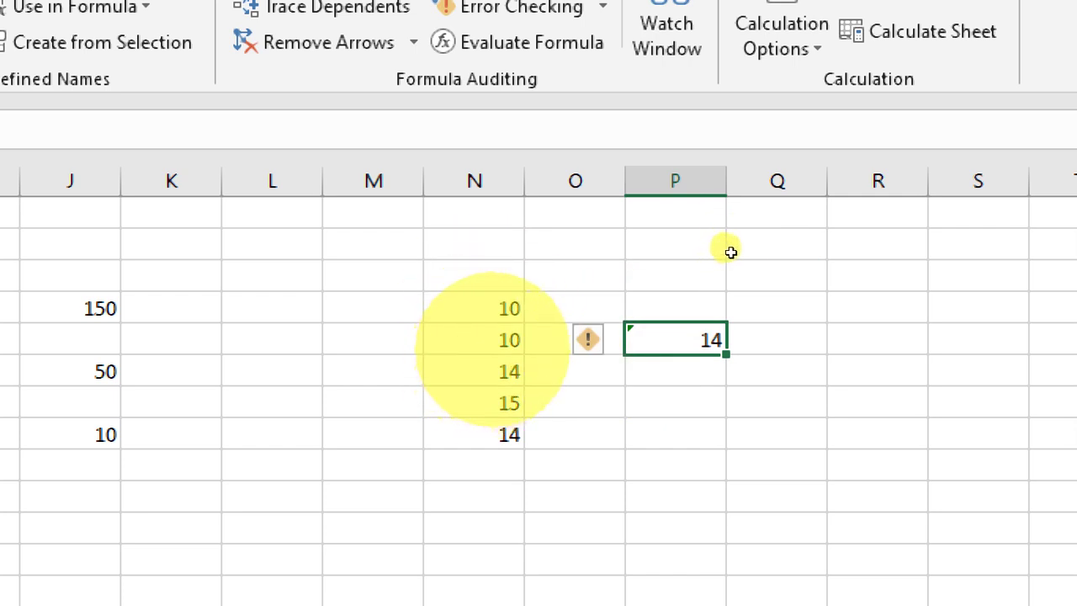
Step: Recheck the MAX formula in cell P5 and trace its precedents with arrows
{"action": "double_click", "coordinate": [675, 340]}
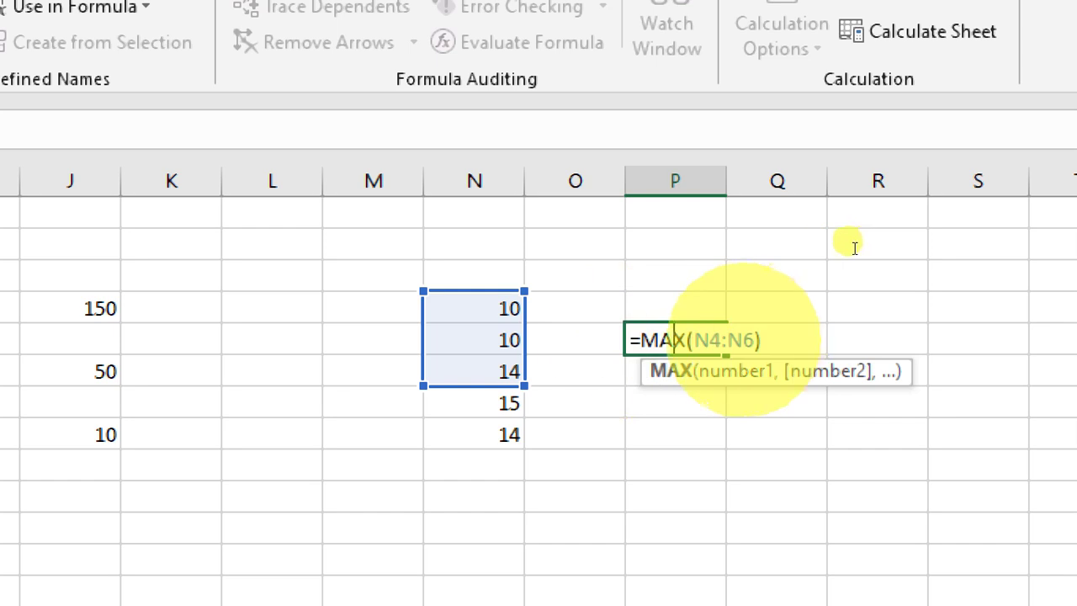
{"action": "key", "text": "Escape"}
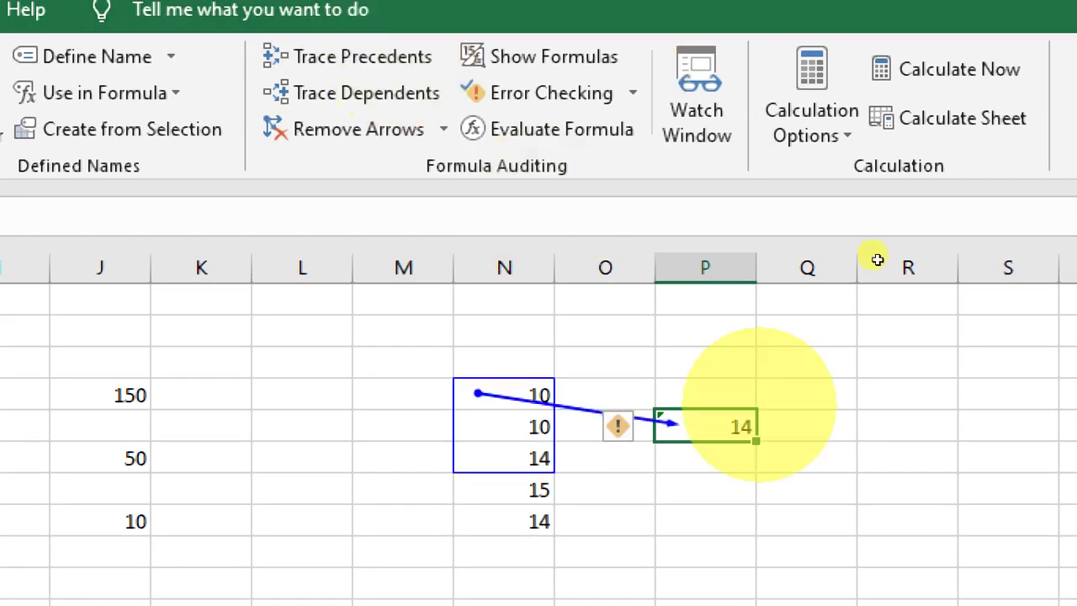
{"action": "left_click", "coordinate": [907, 487]}
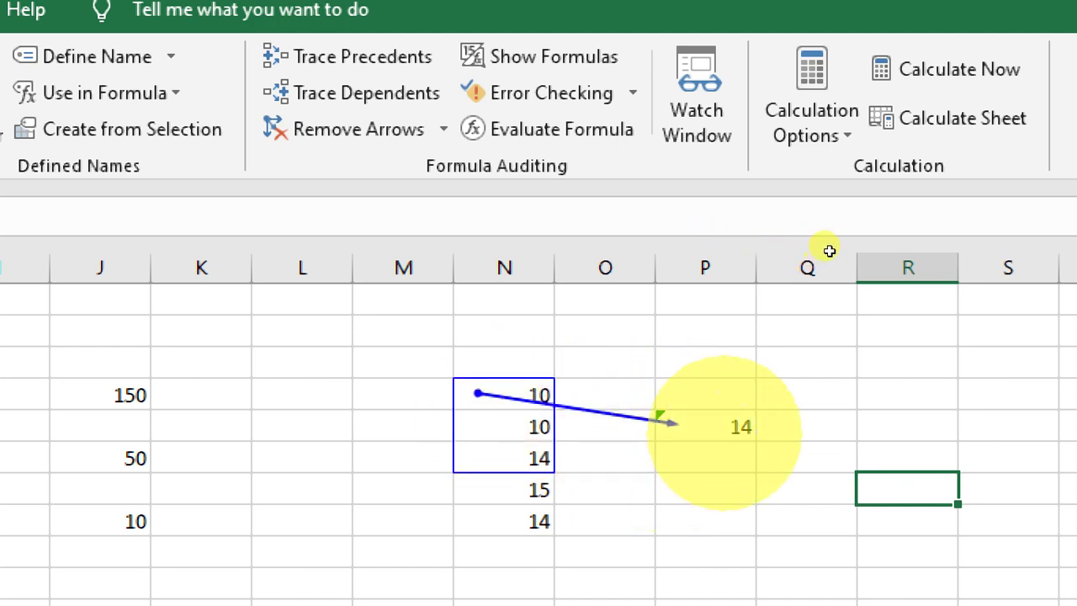
{"action": "left_click", "coordinate": [725, 429]}
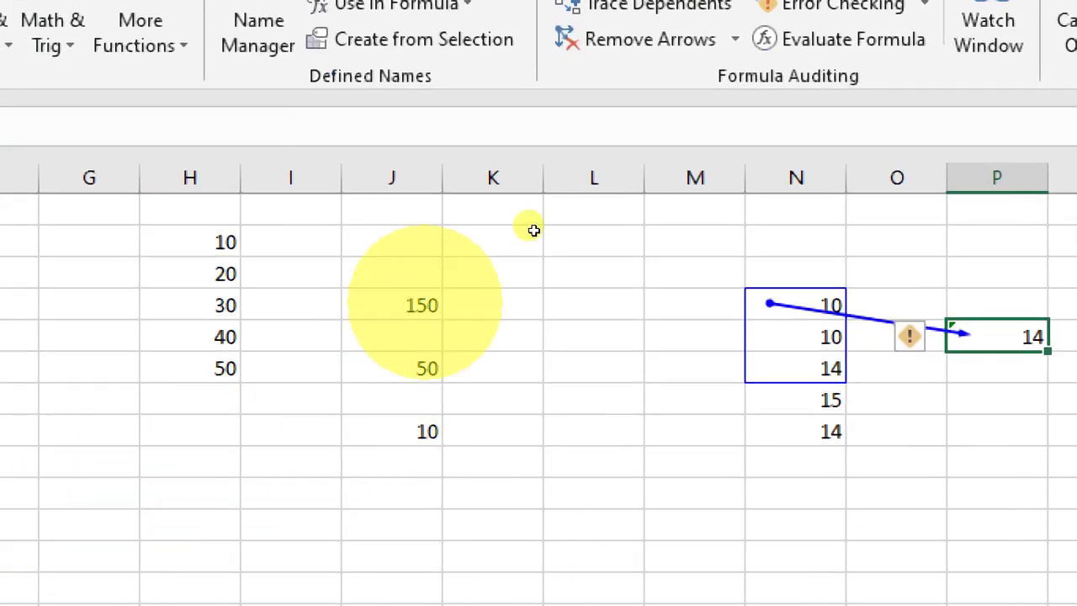
Step: Check the range used by the SUM formula in cell J4 and trace its precedents
{"action": "left_click", "coordinate": [155, 403]}
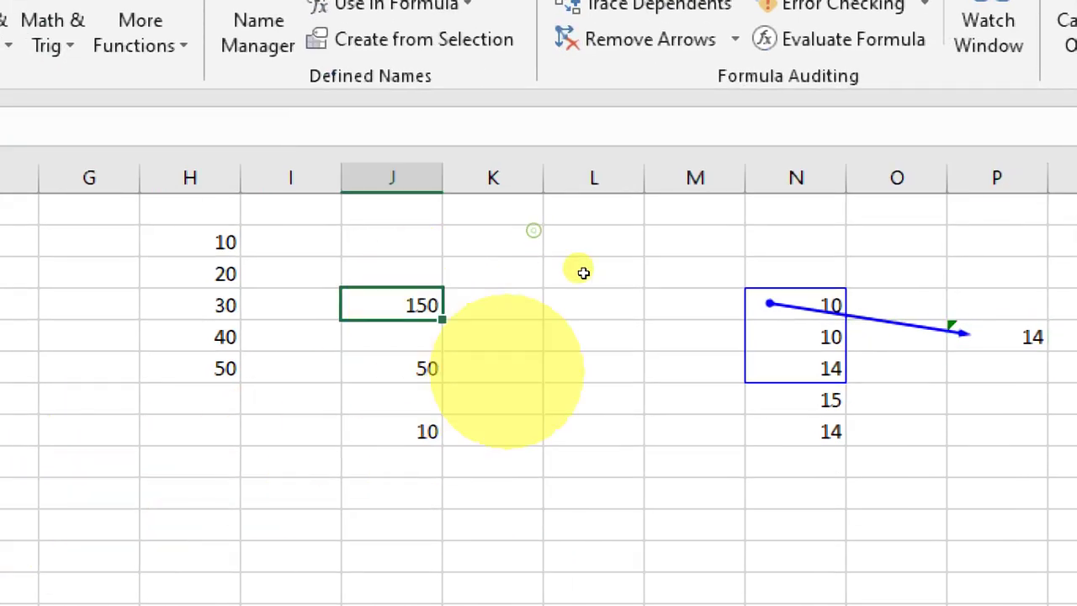
{"action": "key", "text": "F2"}
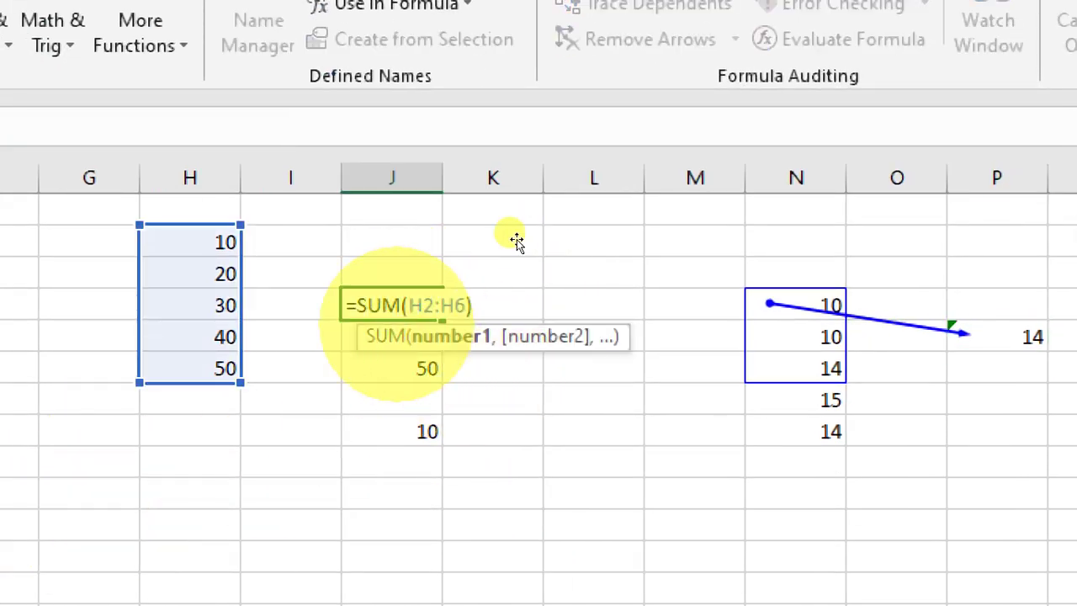
{"action": "key", "text": "Left"}
{"action": "key", "text": "Left"}
{"action": "key", "text": "Left"}
{"action": "key", "text": "Left"}
{"action": "key", "text": "Left"}
{"action": "key", "text": "Left"}
{"action": "key", "text": "F2"}
{"action": "key", "text": "Down"}
{"action": "key", "text": "Down"}
{"action": "key", "text": "Down"}
{"action": "key", "text": "Down"}
{"action": "key", "text": "Right"}
{"action": "key", "text": "Escape"}
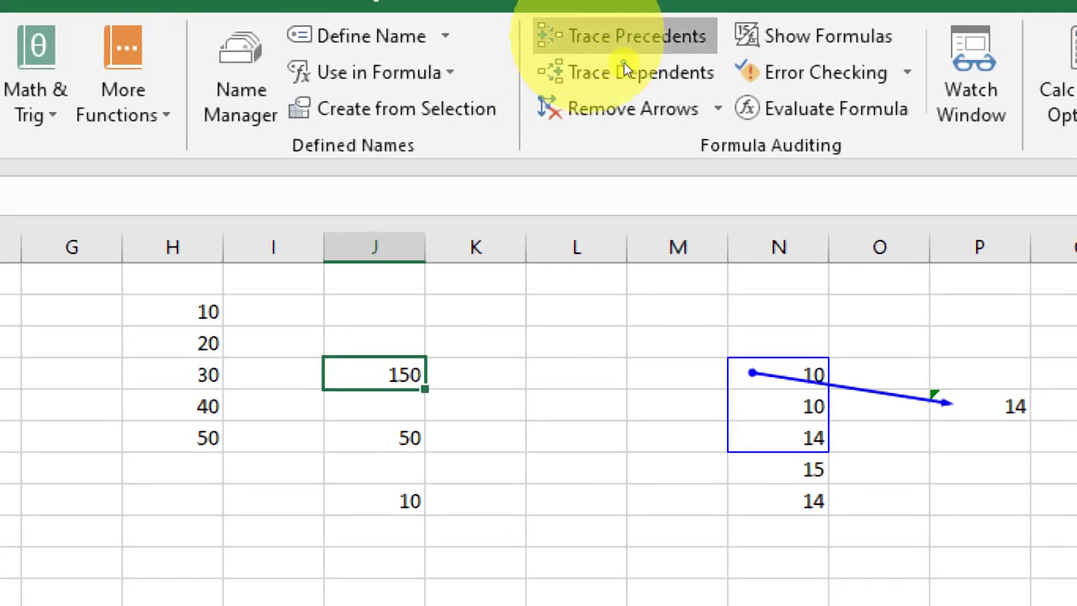
{"action": "left_click", "coordinate": [623, 52]}
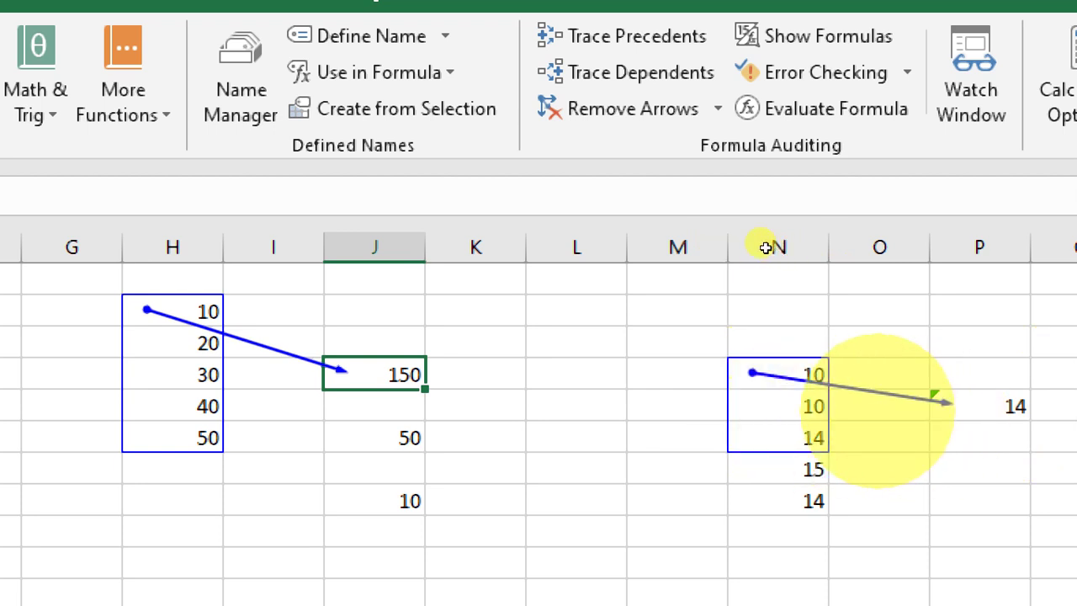
Step: Trace the dependents of cell H4 to show which formulas use its value
{"action": "key", "text": "Right"}
{"action": "key", "text": "Right"}
{"action": "key", "text": "Down"}
{"action": "key", "text": "Down"}
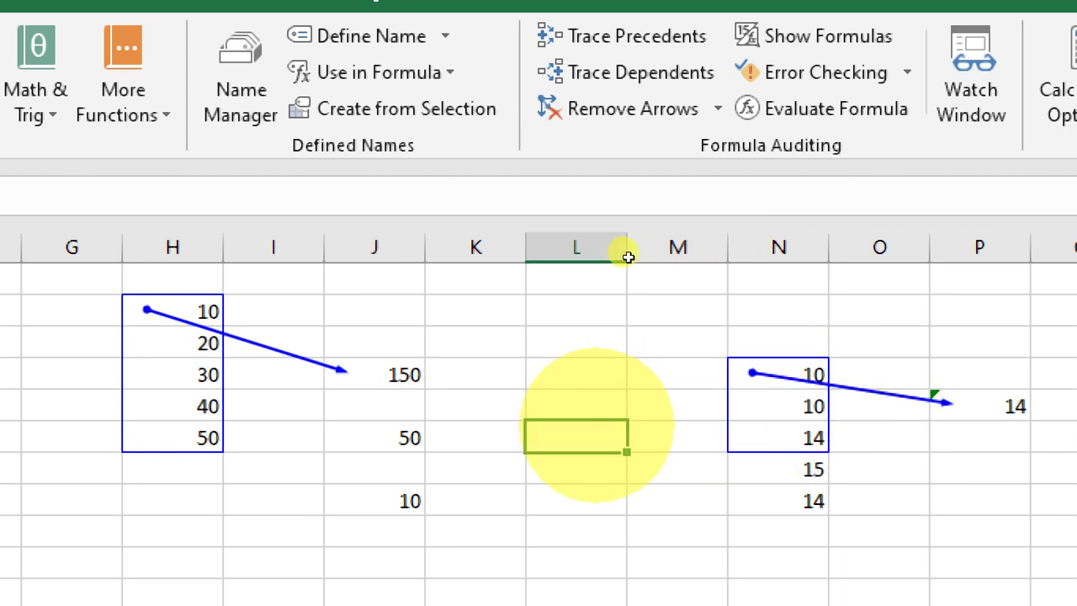
{"action": "key", "text": "Left"}
{"action": "key", "text": "Left"}
{"action": "key", "text": "Left"}
{"action": "key", "text": "Left"}
{"action": "key", "text": "Up"}
{"action": "key", "text": "Up"}
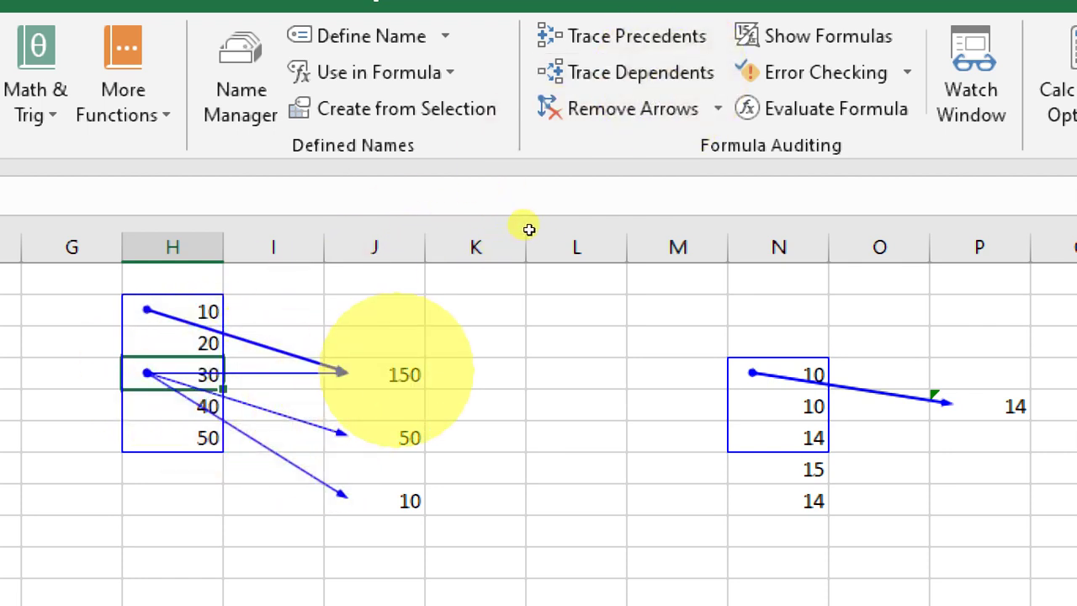
Step: Inspect the formulas in cells J4 and J8 to see which ranges they use, leaving both formulas as they are
{"action": "double_click", "coordinate": [403, 375]}
{"action": "key", "text": "Escape"}
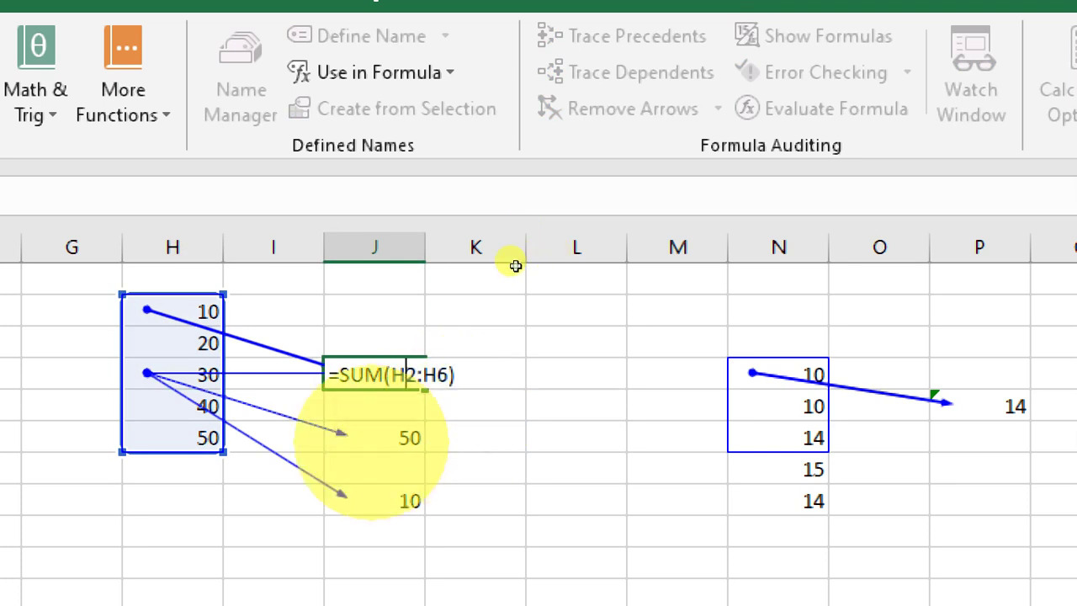
{"action": "double_click", "coordinate": [396, 498]}
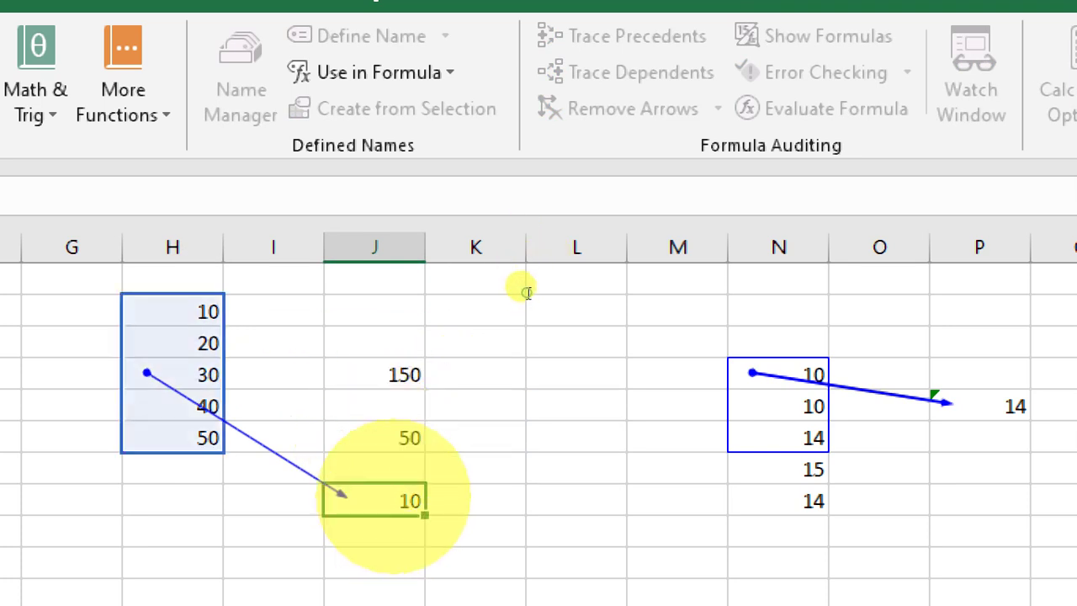
{"action": "left_click", "coordinate": [513, 459]}
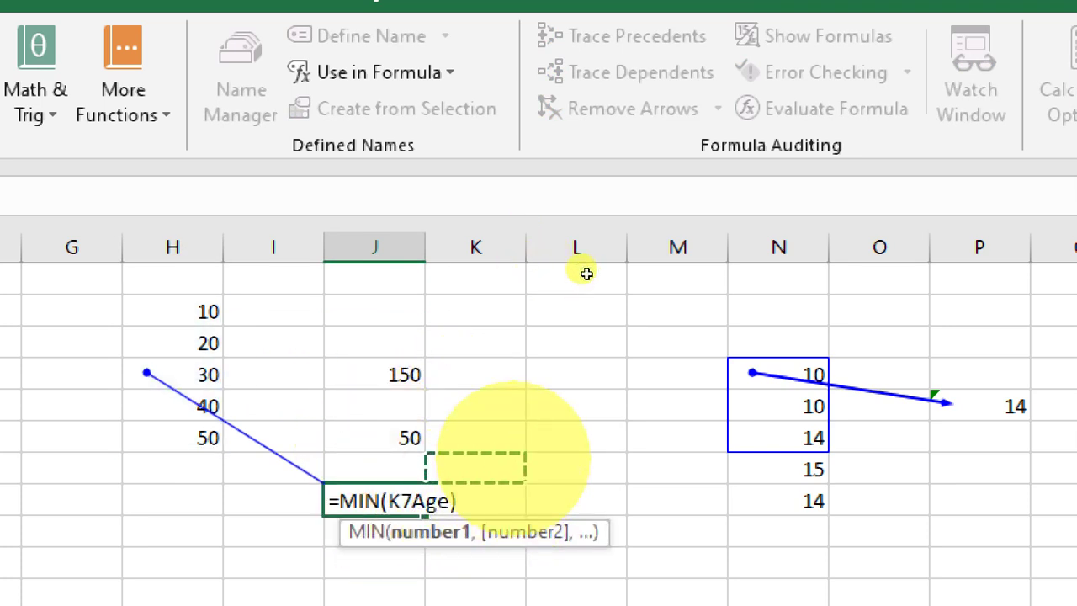
{"action": "key", "text": "Escape"}
Step: Trace the dependents of cell H4 again to show arrows to every formula that uses it
{"action": "left_click", "coordinate": [177, 375]}
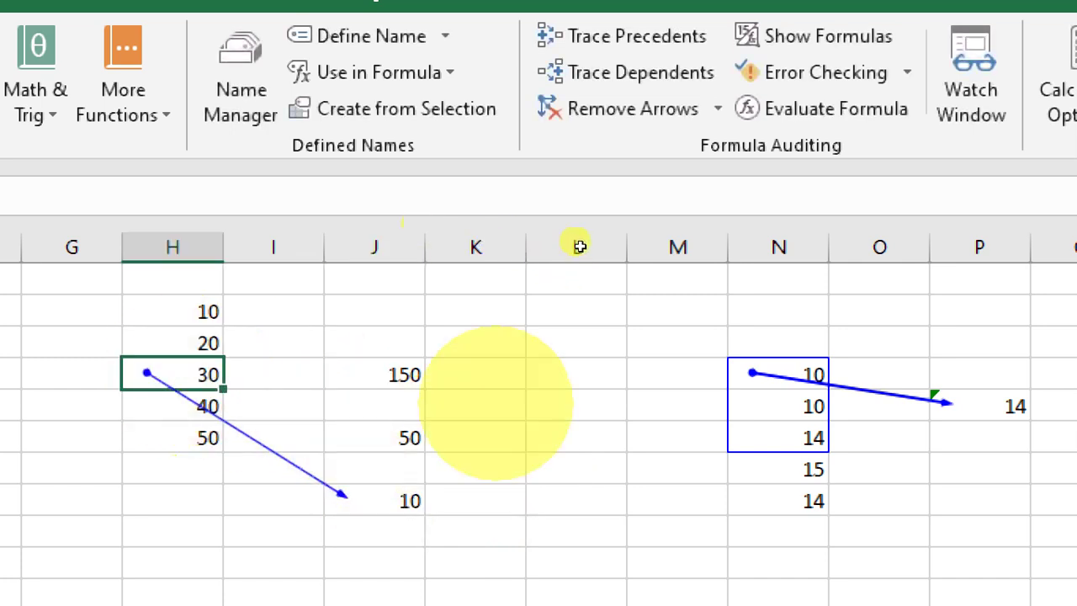
{"action": "left_click", "coordinate": [628, 80]}
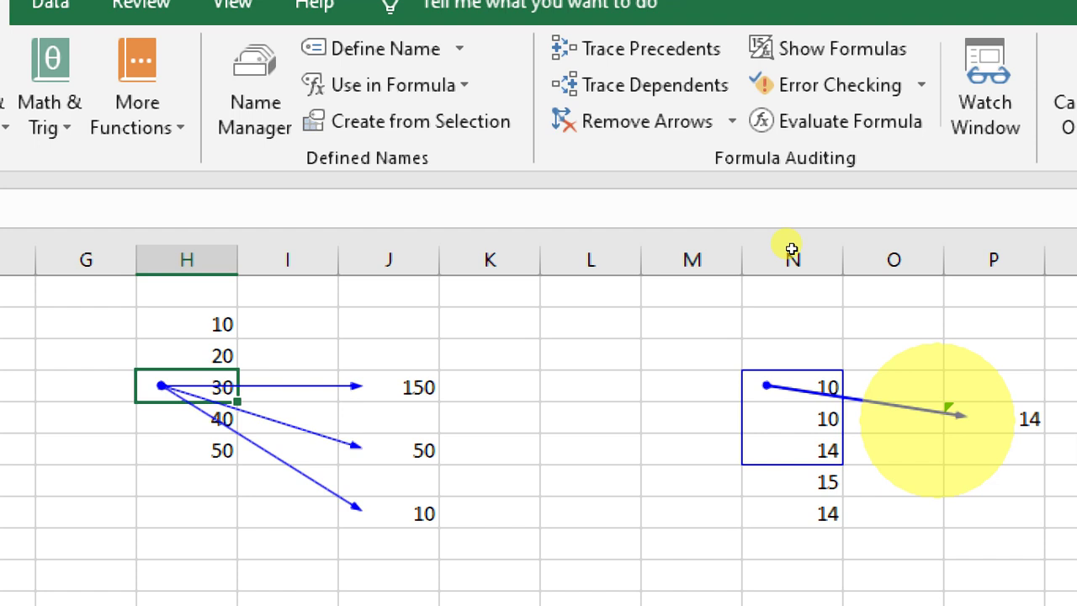
{"action": "left_click", "coordinate": [639, 87]}
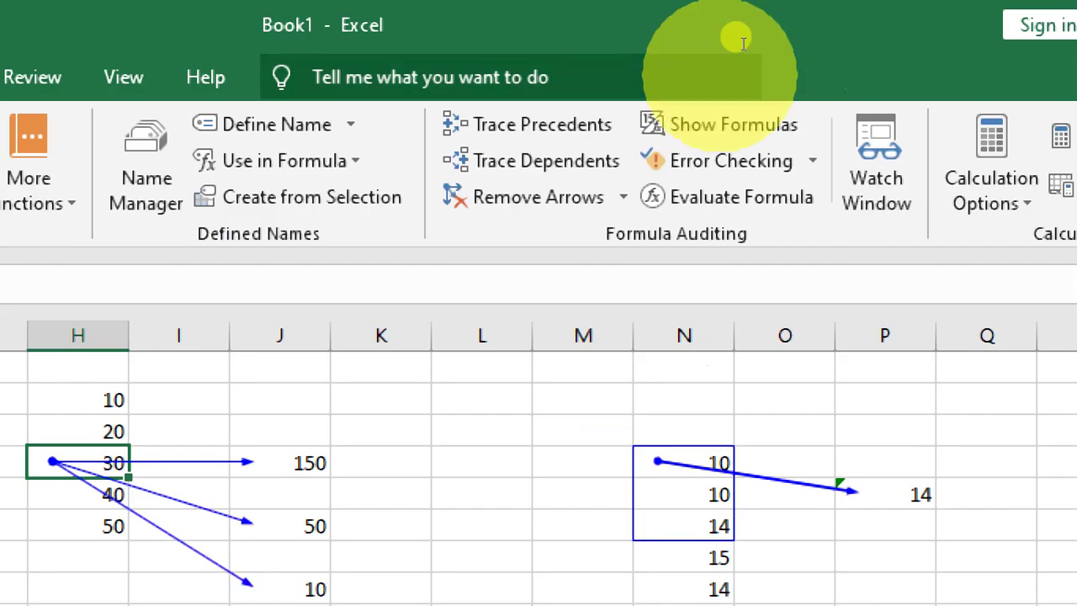
Step: Remove all precedent and dependent trace arrows from the worksheet
{"action": "left_click", "coordinate": [623, 197]}
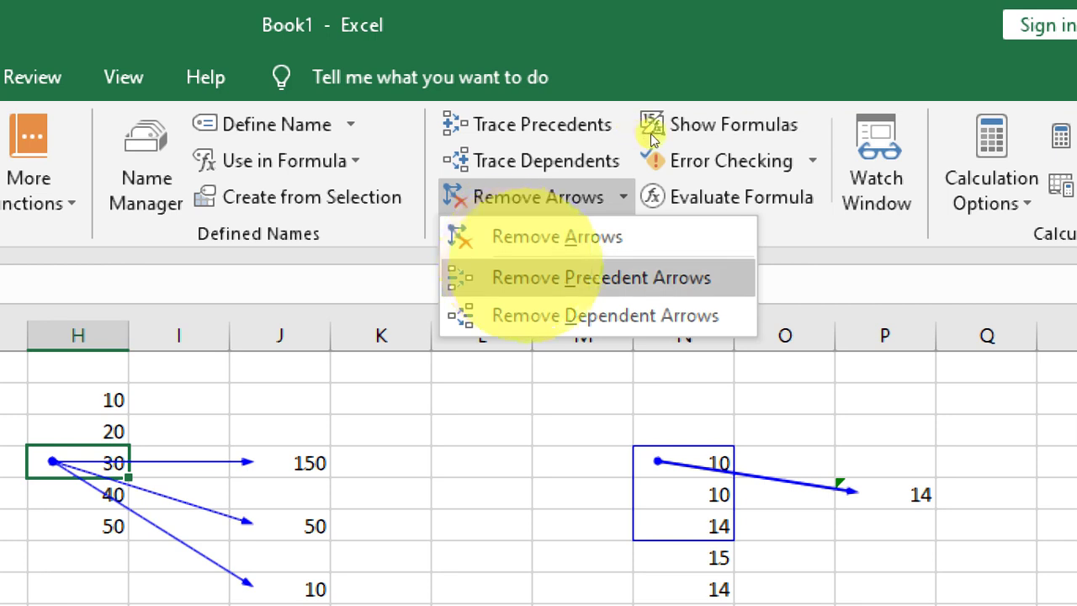
{"action": "left_click", "coordinate": [557, 237]}
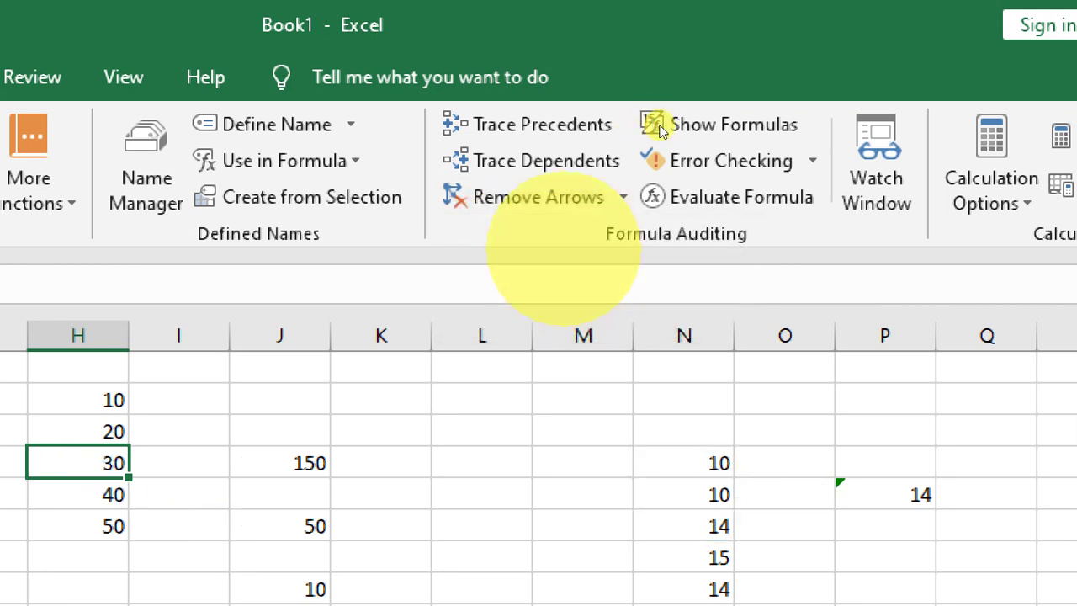
{"action": "left_click", "coordinate": [623, 197]}
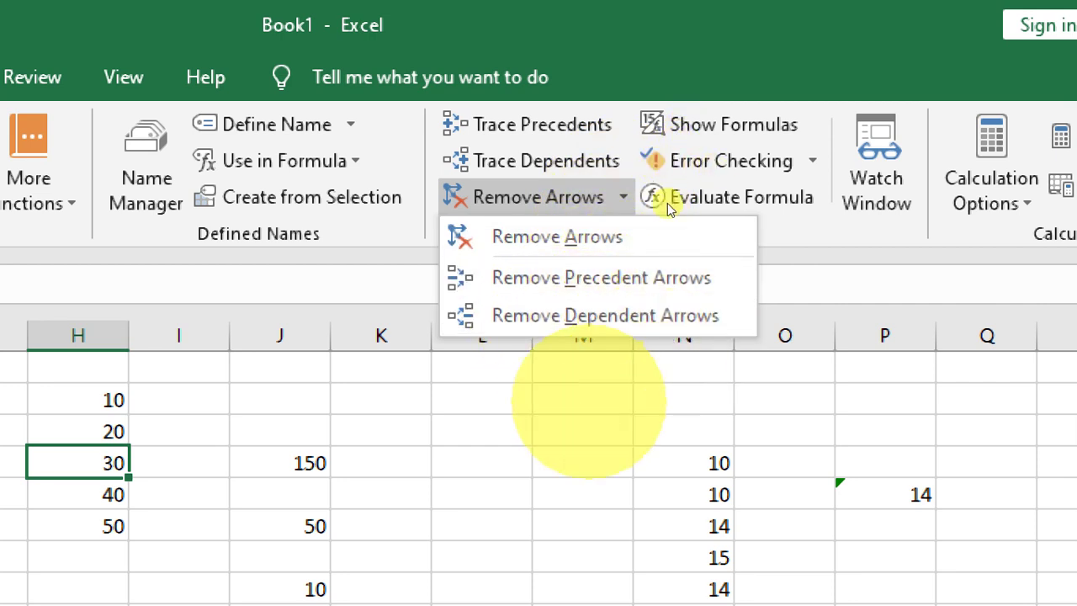
{"action": "left_click", "coordinate": [579, 404]}
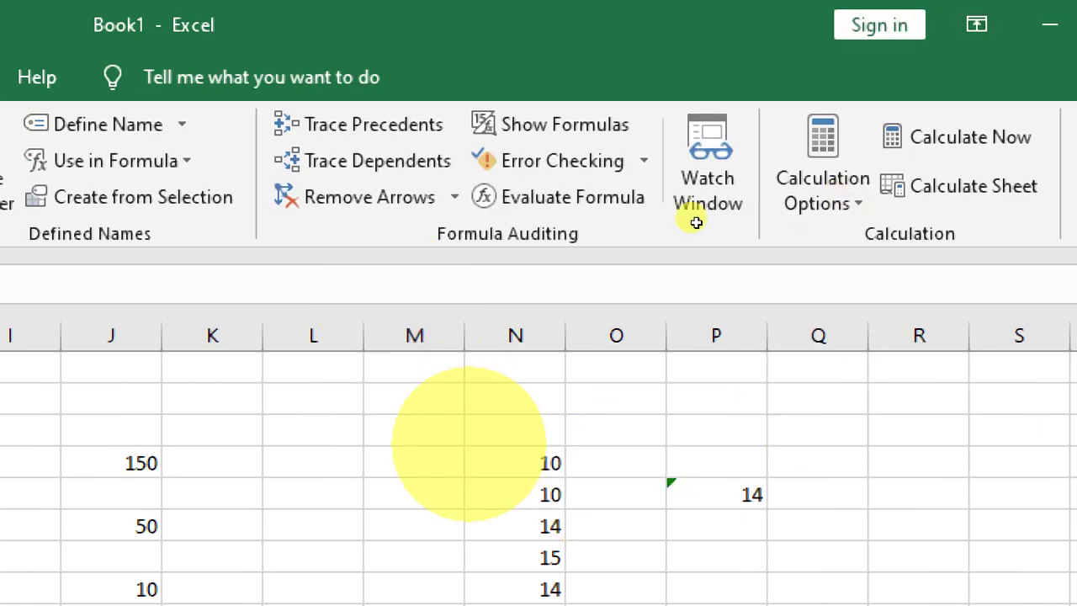
{"action": "key", "text": "super"}
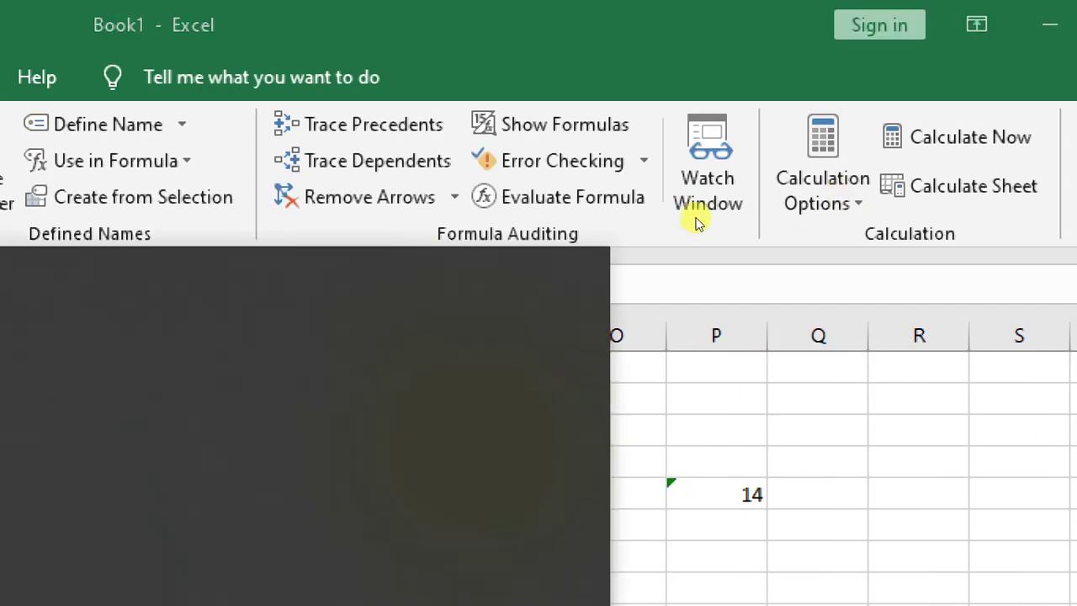
{"action": "key", "text": "super"}
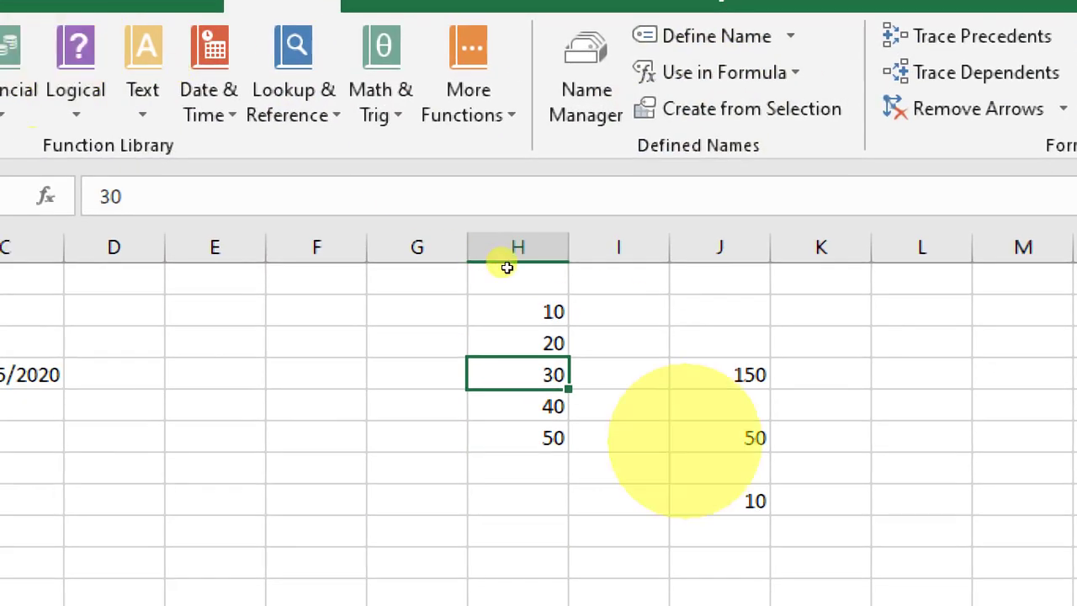
Step: Close the workbook Book1 without saving the changes
{"action": "left_click", "coordinate": [850, 434]}
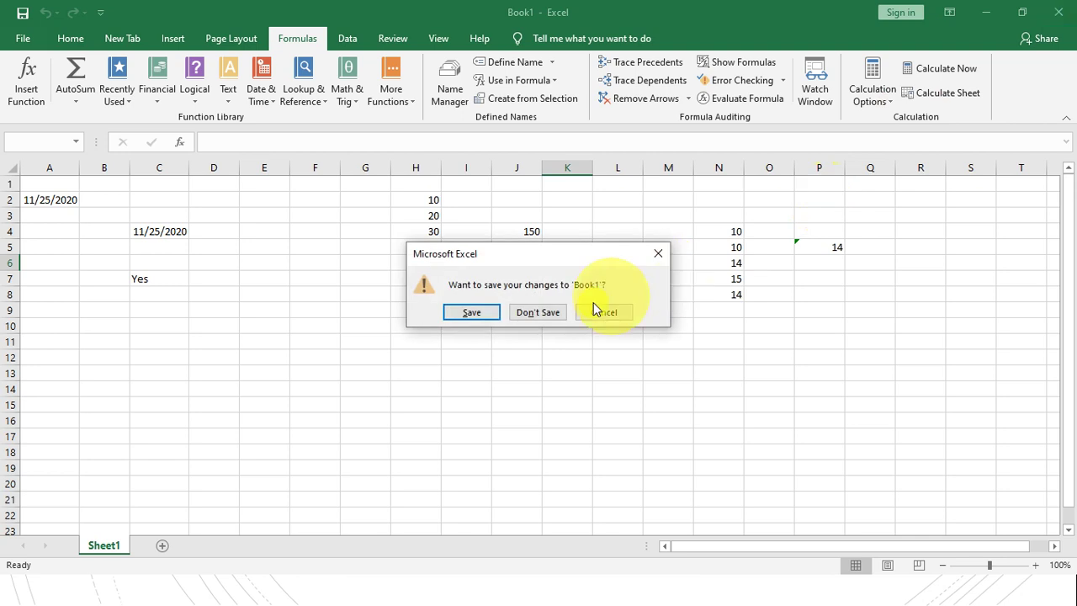
{"action": "left_click", "coordinate": [561, 313]}
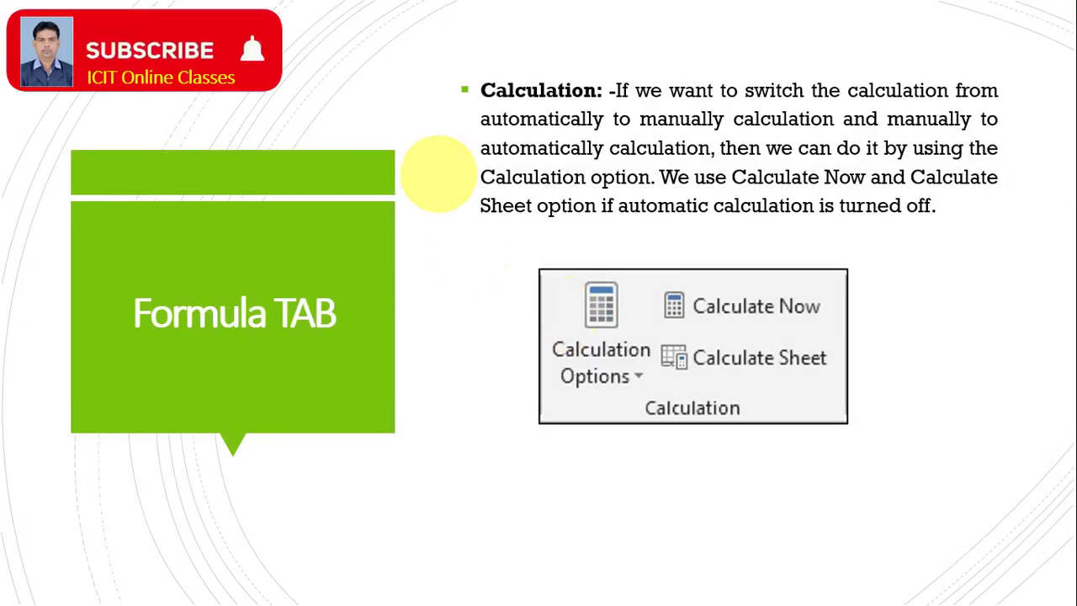